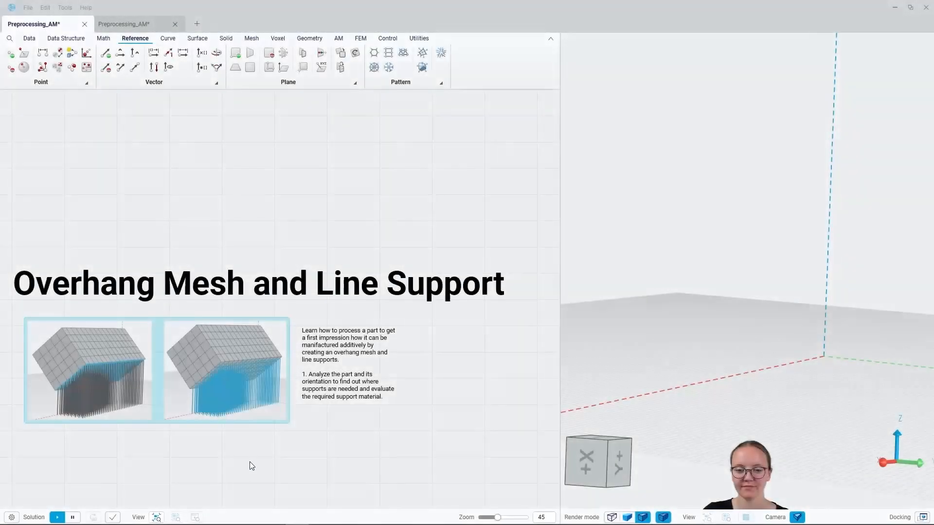
Display the Cantilever Beam solid body from the Input group in the 3D view.
{"action": "left_click_drag", "start_coordinate": [250, 463], "coordinate": [258, 294]}
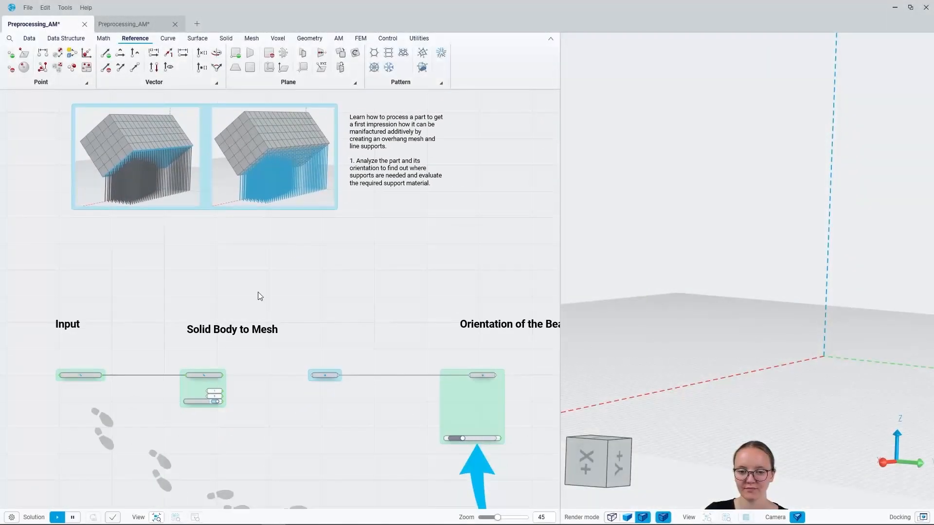
{"action": "scroll", "coordinate": [61, 411], "scroll_direction": "up", "scroll_amount": 10}
{"action": "left_click_drag", "start_coordinate": [170, 364], "coordinate": [190, 444]}
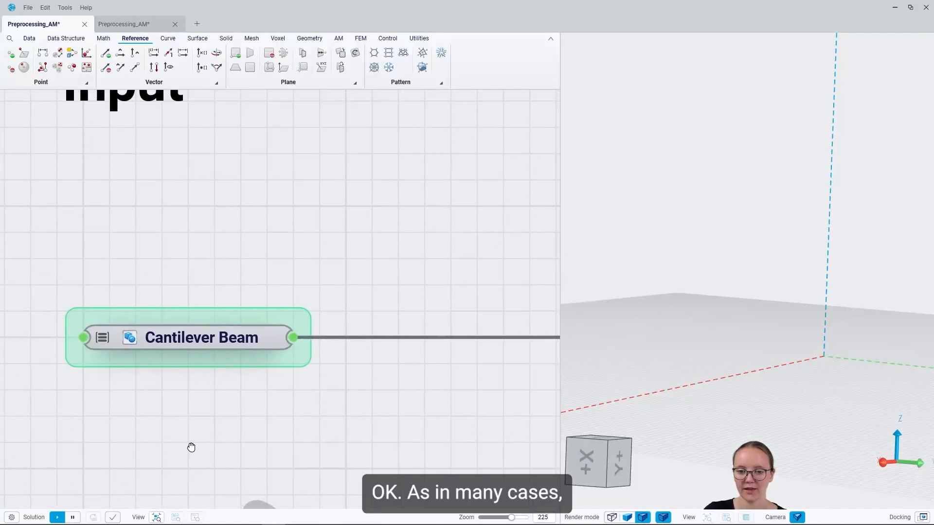
{"action": "scroll", "coordinate": [189, 328], "scroll_direction": "down", "scroll_amount": 3}
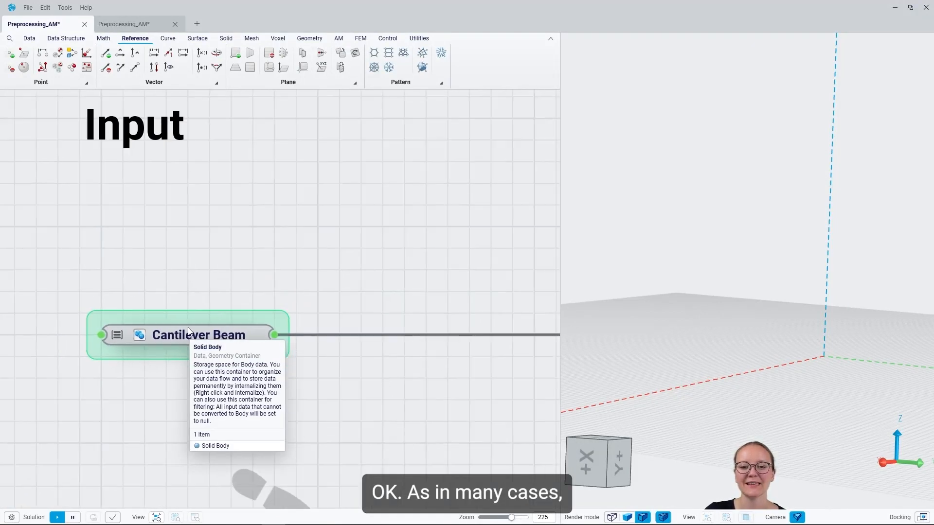
{"action": "left_click", "coordinate": [188, 340]}
{"action": "key", "text": "space"}
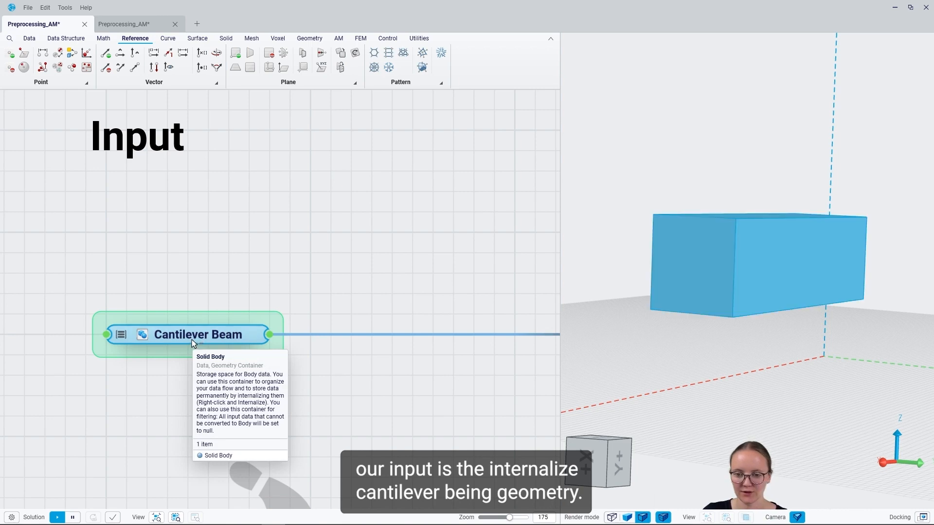
{"action": "left_click", "coordinate": [384, 440]}
Examine the cantilever beam's position above the base surface and hide its preview.
{"action": "mouse_move", "coordinate": [724, 341]}
{"action": "right_mouse_down"}
{"action": "mouse_move", "coordinate": [669, 338]}
{"action": "mouse_move", "coordinate": [722, 359]}
{"action": "mouse_move", "coordinate": [774, 363]}
{"action": "mouse_move", "coordinate": [799, 354]}
{"action": "mouse_move", "coordinate": [749, 342]}
{"action": "mouse_move", "coordinate": [695, 345]}
{"action": "mouse_move", "coordinate": [657, 326]}
{"action": "right_mouse_up"}
{"action": "scroll", "coordinate": [886, 335], "scroll_direction": "up", "scroll_amount": 5}
{"action": "mouse_move", "coordinate": [856, 248]}
{"action": "right_mouse_down"}
{"action": "mouse_move", "coordinate": [849, 253]}
{"action": "mouse_move", "coordinate": [848, 241]}
{"action": "mouse_move", "coordinate": [862, 272]}
{"action": "right_mouse_up"}
{"action": "scroll", "coordinate": [778, 260], "scroll_direction": "down", "scroll_amount": 3}
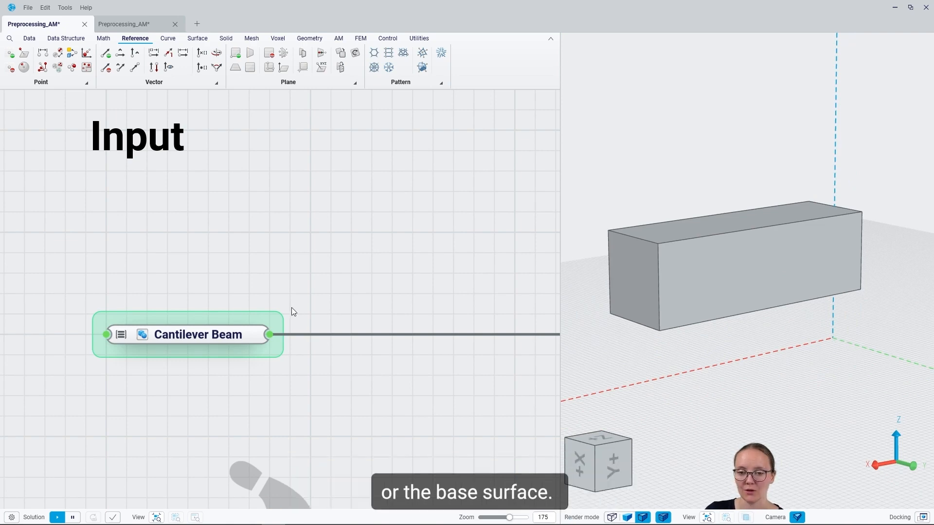
{"action": "left_click", "coordinate": [183, 339]}
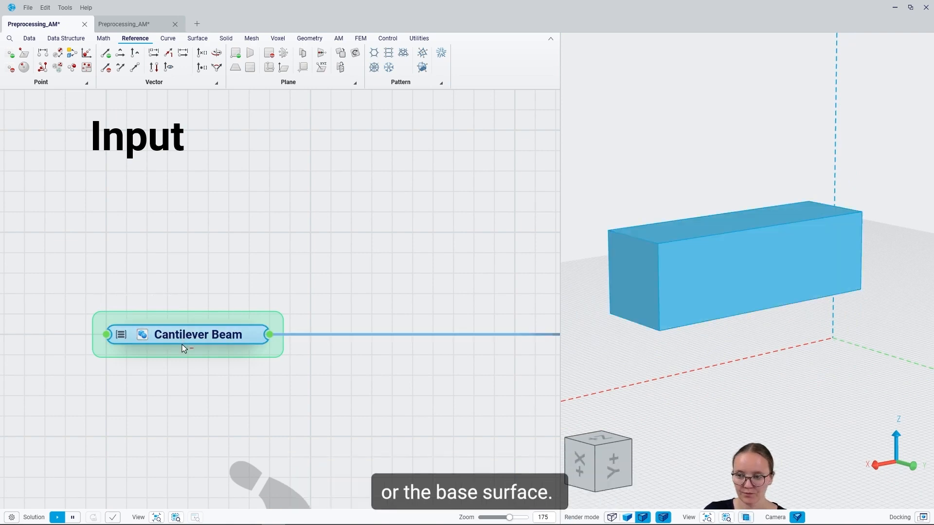
{"action": "key", "text": "ctrl+q"}
Add a Body to Mesh component fed by the Cantilever Beam container in the Solid Body to Mesh section.
{"action": "scroll", "coordinate": [129, 287], "scroll_direction": "down", "scroll_amount": 4}
{"action": "right_click_drag", "start_coordinate": [448, 307], "coordinate": [183, 298]}
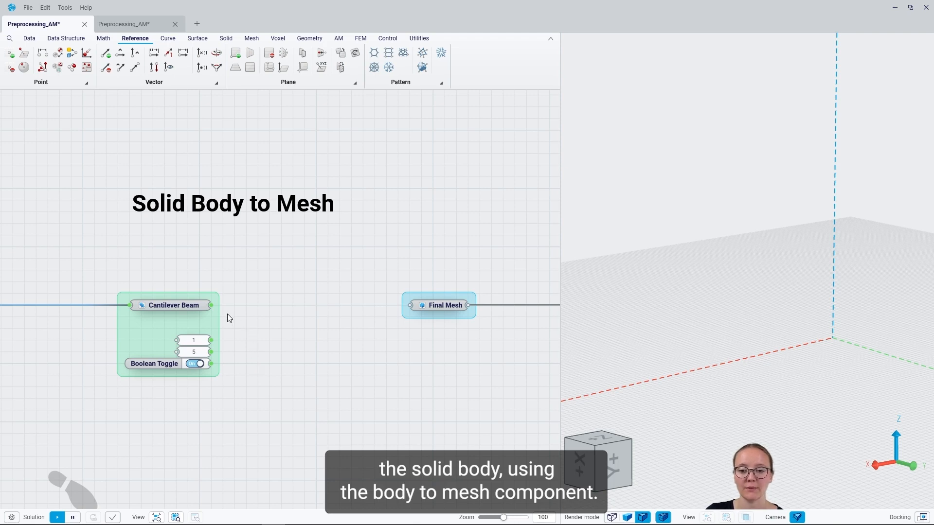
{"action": "left_click_drag", "start_coordinate": [208, 306], "coordinate": [295, 302]}
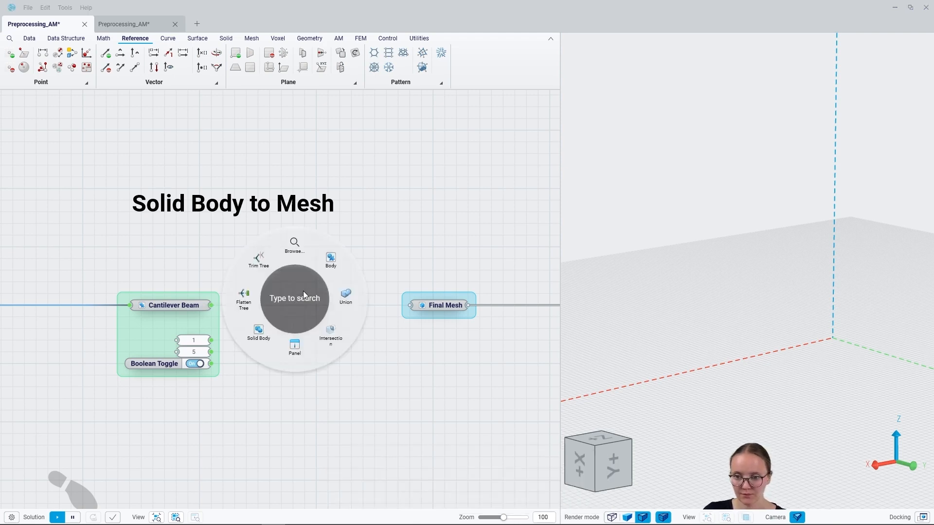
{"action": "type", "text": "body to"}
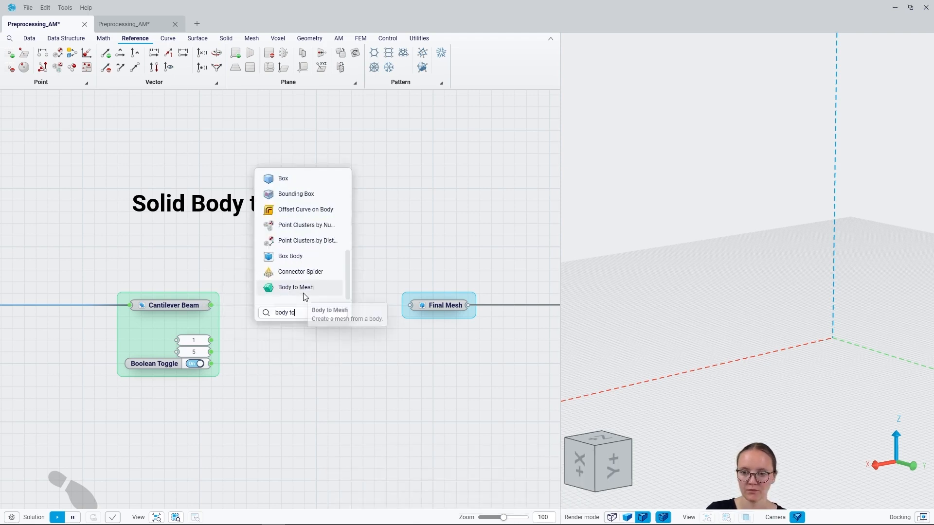
{"action": "key", "text": "Return"}
Wire min edge 1, max edge 5 and the boolean toggle for Match curves into Body to Mesh, and output to Final Mesh.
{"action": "mouse_move", "coordinate": [211, 340]}
{"action": "left_mouse_down"}
{"action": "mouse_move", "coordinate": [294, 340]}
{"action": "mouse_move", "coordinate": [248, 354]}
{"action": "mouse_move", "coordinate": [211, 351]}
{"action": "left_mouse_up"}
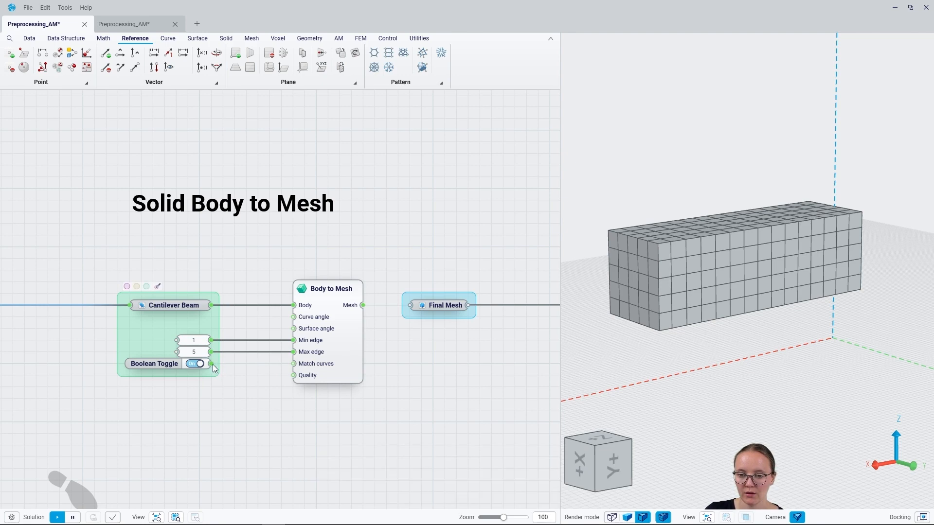
{"action": "left_click_drag", "start_coordinate": [211, 364], "coordinate": [293, 363]}
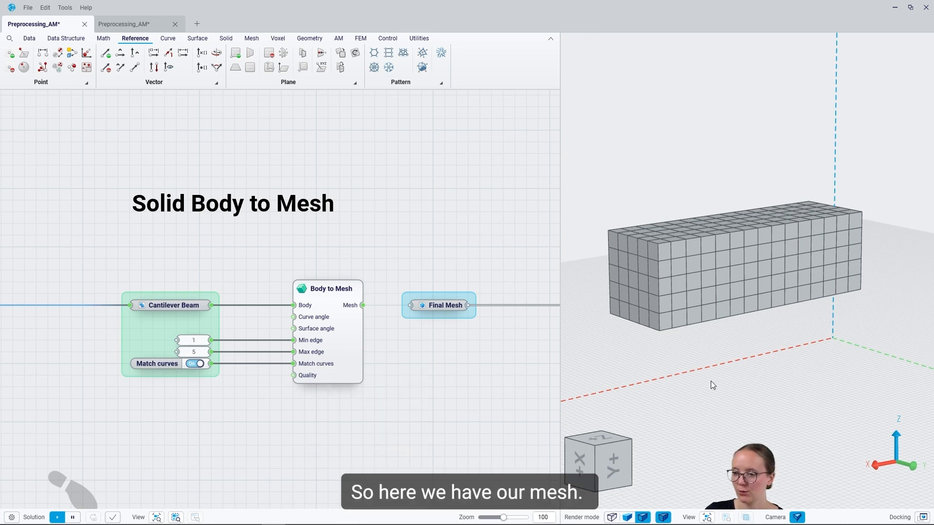
{"action": "left_click_drag", "start_coordinate": [363, 307], "coordinate": [416, 309]}
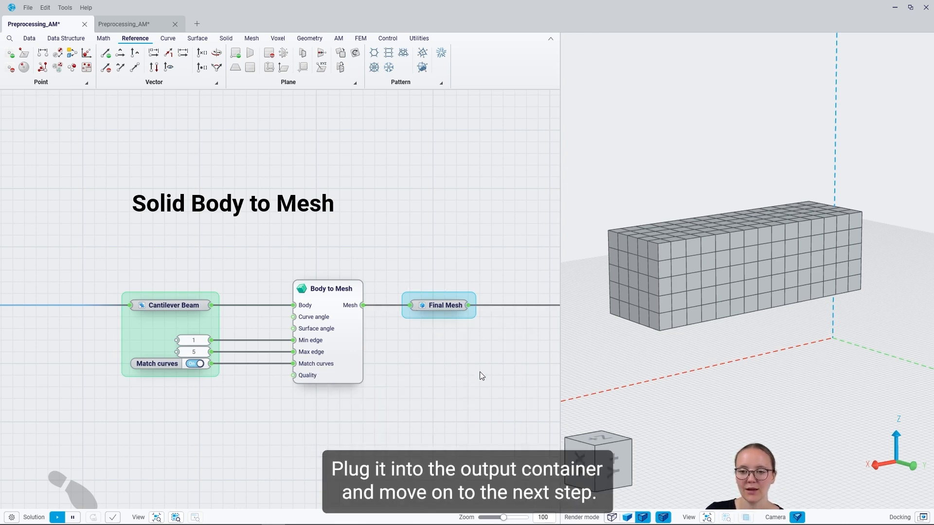
Add a Volume component fed by Final Mesh in the Orientation of the Beam section and place it below the mesh connection.
{"action": "middle_click_drag", "start_coordinate": [468, 360], "coordinate": [207, 336]}
{"action": "middle_click_drag", "start_coordinate": [482, 344], "coordinate": [143, 329]}
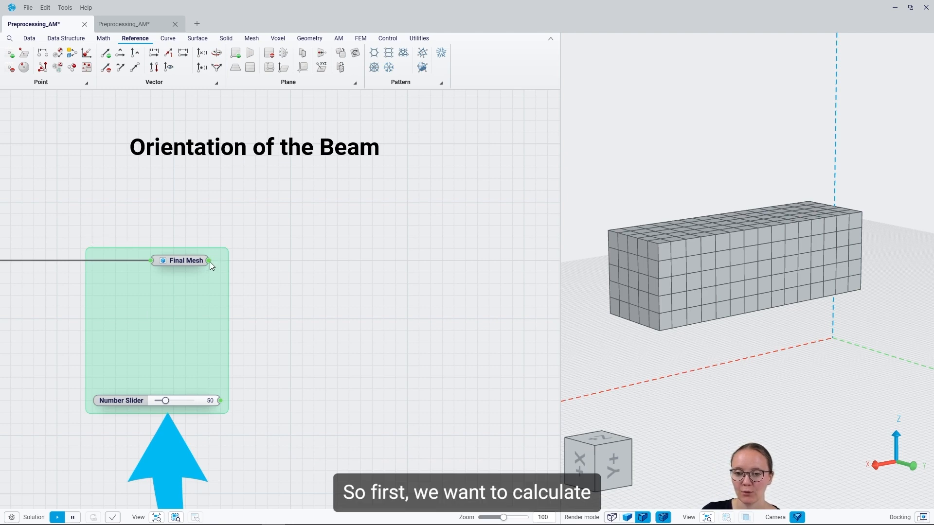
{"action": "left_click_drag", "start_coordinate": [301, 262], "coordinate": [290, 263]}
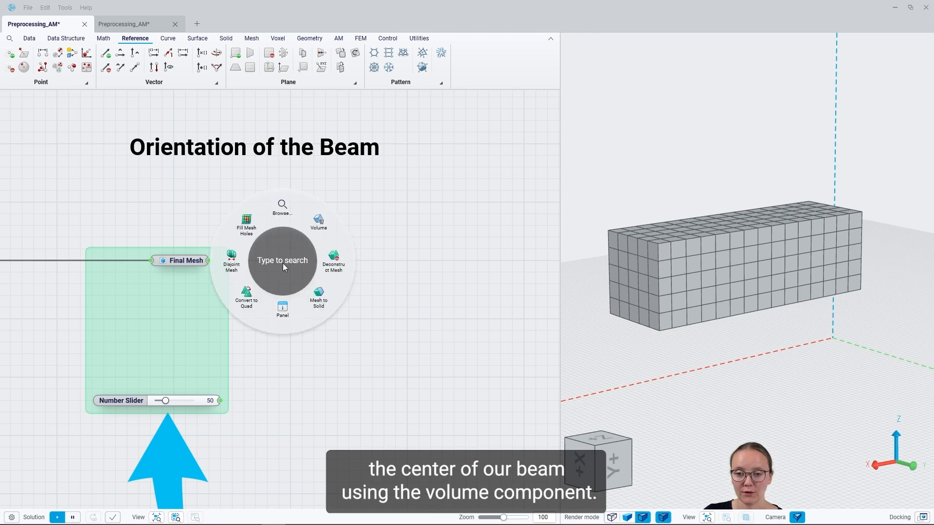
{"action": "left_click", "coordinate": [319, 221]}
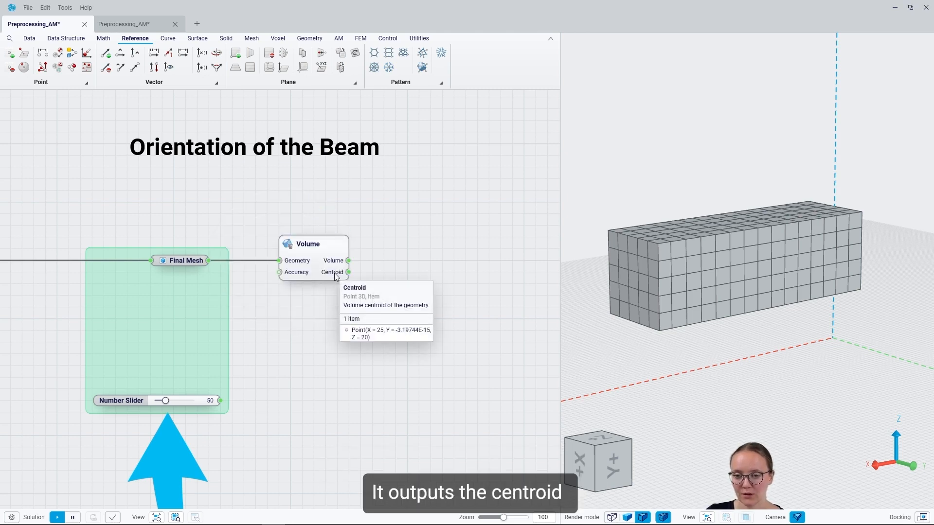
{"action": "left_click_drag", "start_coordinate": [313, 257], "coordinate": [305, 304]}
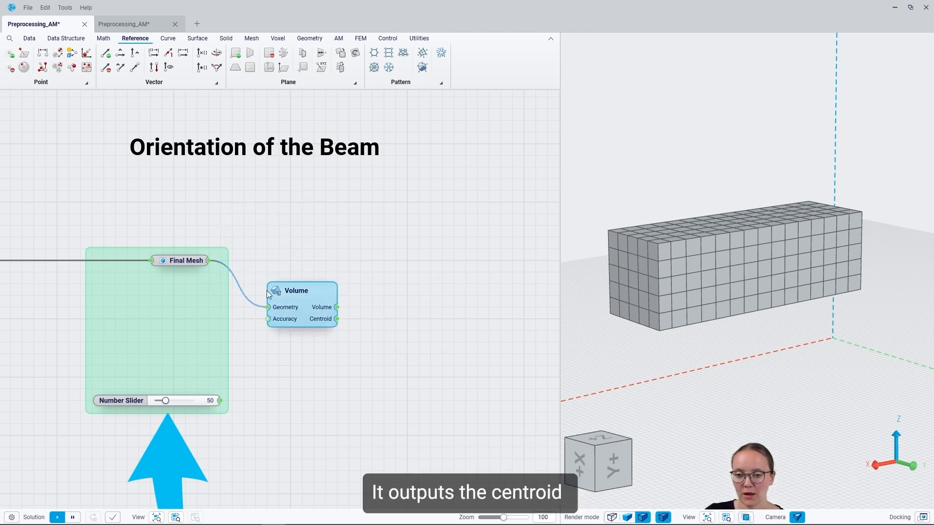
{"action": "left_click", "coordinate": [385, 324]}
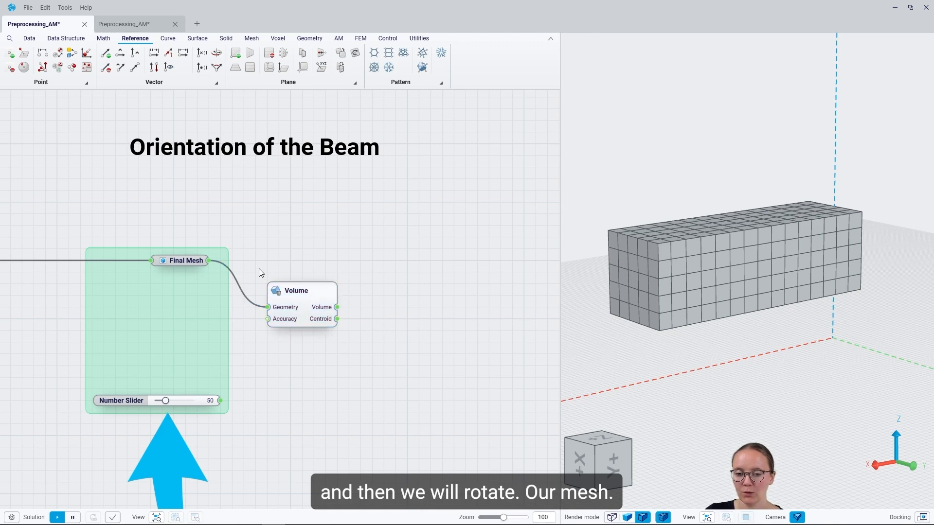
Add a Rotate 3D component for the Final Mesh geometry and use the Volume component's centroid as its center.
{"action": "left_click_drag", "start_coordinate": [203, 262], "coordinate": [402, 261]}
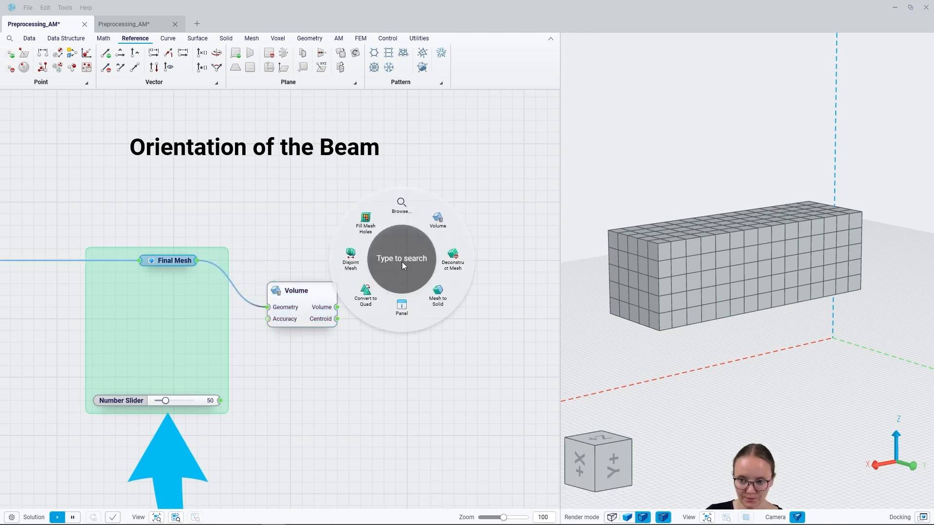
{"action": "key", "text": "Escape"}
{"action": "double_click", "coordinate": [402, 262]}
{"action": "type", "text": "rotate"}
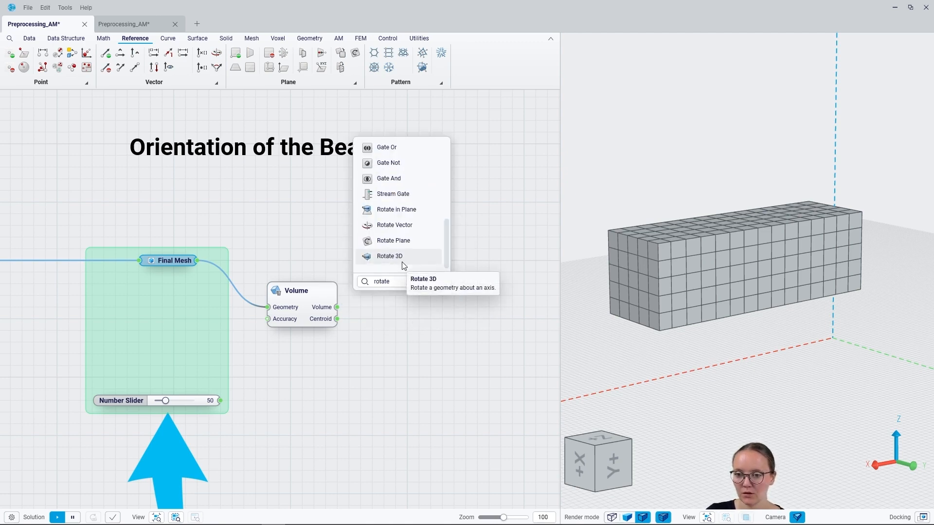
{"action": "left_click", "coordinate": [402, 262]}
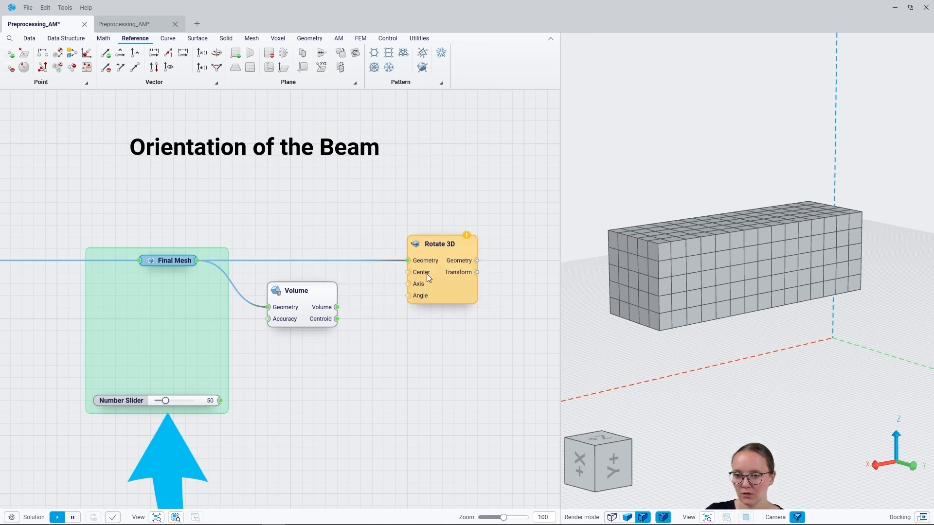
{"action": "left_click_drag", "start_coordinate": [337, 319], "coordinate": [408, 273]}
{"action": "left_click_drag", "start_coordinate": [310, 301], "coordinate": [310, 289]}
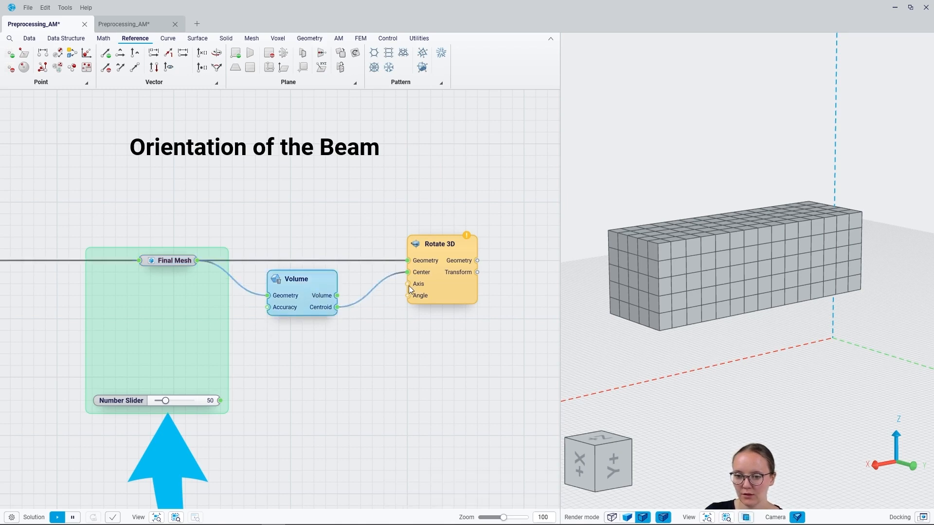
Add a Unit X vector as the rotation axis of Rotate 3D and place it below the Volume component.
{"action": "left_click_drag", "start_coordinate": [408, 284], "coordinate": [358, 354]}
{"action": "type", "text": "x"}
{"action": "key", "text": "Return"}
{"action": "left_click_drag", "start_coordinate": [338, 352], "coordinate": [320, 347]}
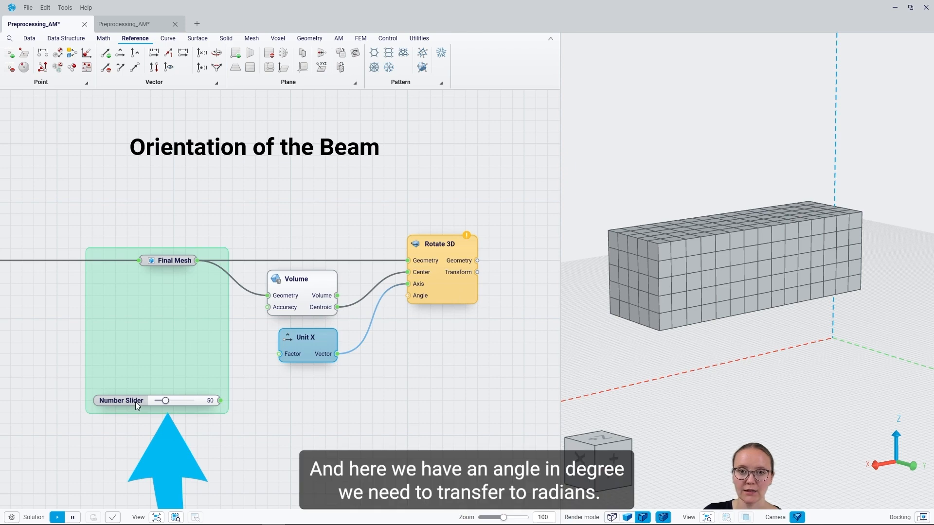
Convert the degree slider's value with a Radians component and feed it into the Rotate 3D angle.
{"action": "left_click_drag", "start_coordinate": [220, 401], "coordinate": [322, 394]}
{"action": "type", "text": "rad"}
{"action": "left_click", "coordinate": [302, 391]}
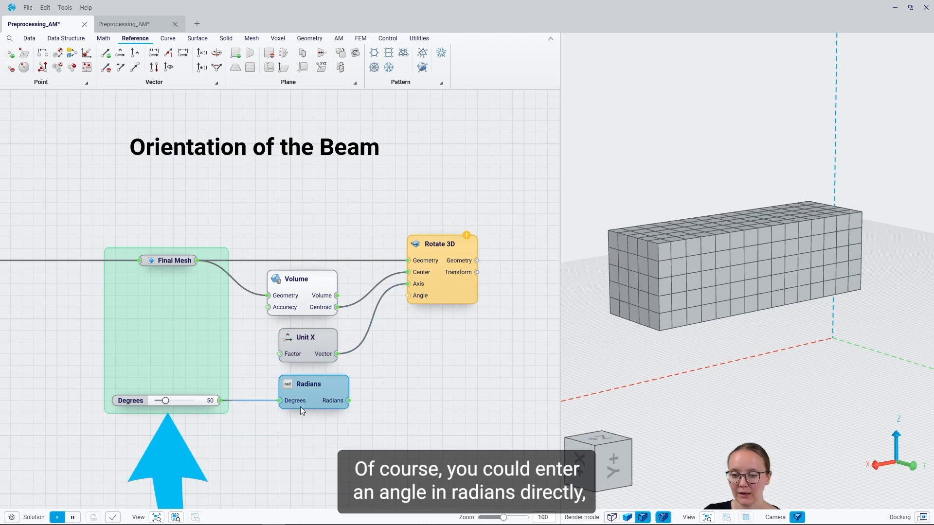
{"action": "left_click_drag", "start_coordinate": [350, 401], "coordinate": [405, 297]}
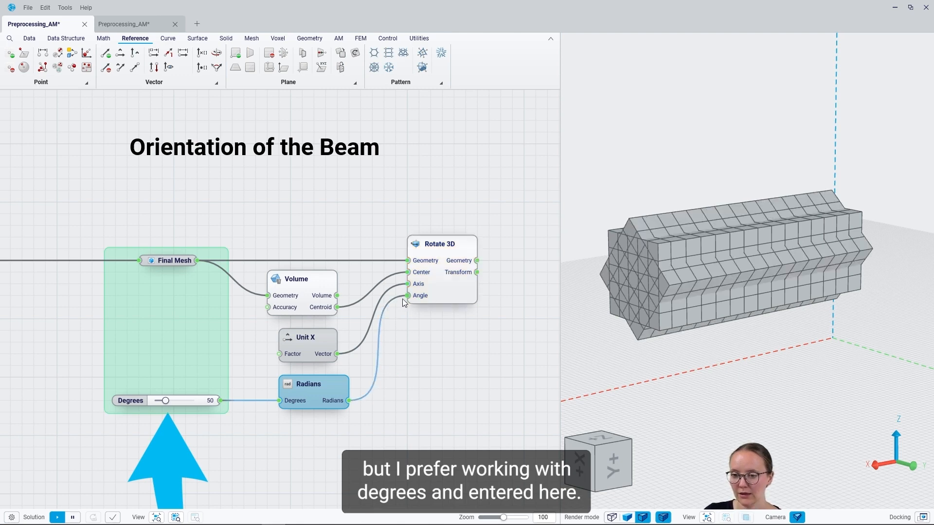
Hide the preview of the Volume component and of the unrotated mesh from Body to Mesh.
{"action": "left_click", "coordinate": [307, 301]}
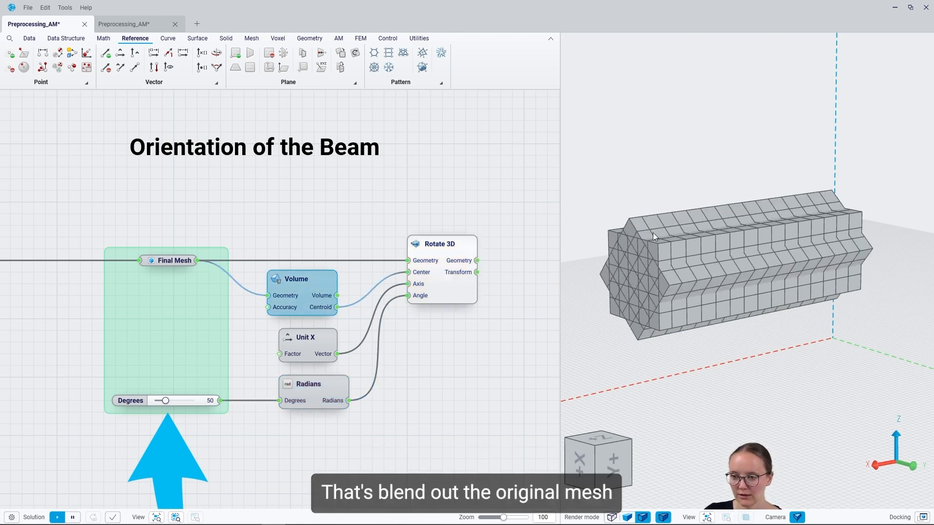
{"action": "right_click_drag", "start_coordinate": [76, 357], "coordinate": [264, 353]}
{"action": "right_click_drag", "start_coordinate": [40, 340], "coordinate": [325, 341]}
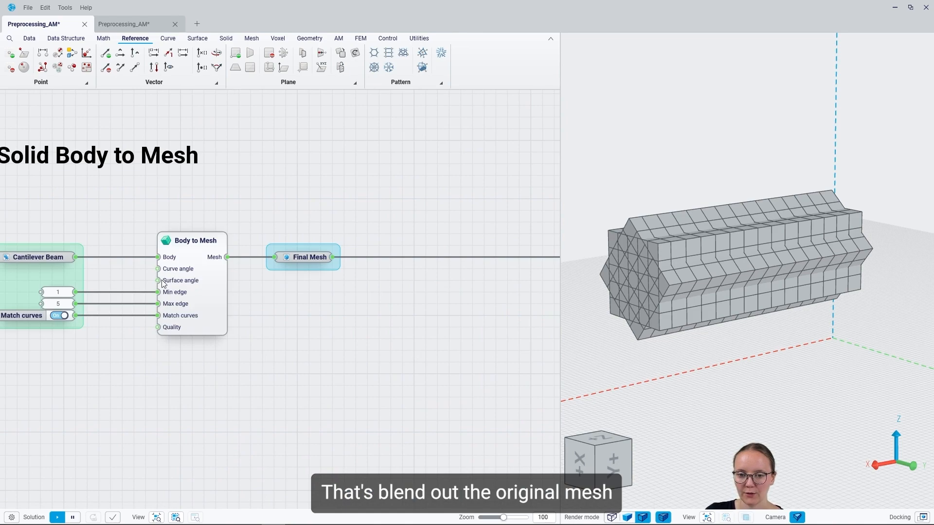
{"action": "left_click", "coordinate": [225, 278]}
{"action": "key", "text": "ctrl+q"}
Set the rotation angle to 74 degrees and connect the Rotate 3D geometry output to the Rotated Final Mesh container.
{"action": "right_click_drag", "start_coordinate": [385, 326], "coordinate": [99, 319]}
{"action": "right_click_drag", "start_coordinate": [397, 329], "coordinate": [147, 325]}
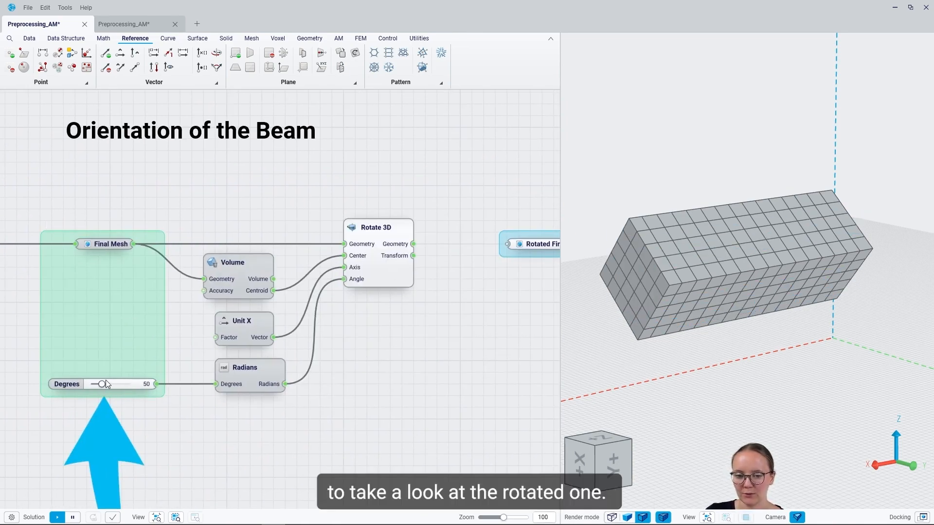
{"action": "mouse_move", "coordinate": [102, 384]}
{"action": "left_mouse_down"}
{"action": "mouse_move", "coordinate": [90, 385]}
{"action": "mouse_move", "coordinate": [140, 384]}
{"action": "mouse_move", "coordinate": [109, 389]}
{"action": "left_mouse_up"}
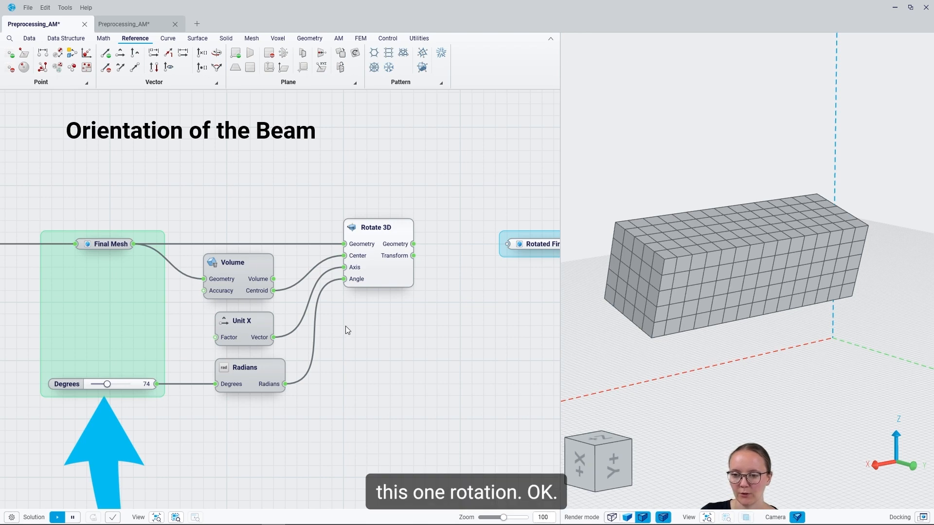
{"action": "right_click_drag", "start_coordinate": [443, 289], "coordinate": [287, 291]}
{"action": "left_click_drag", "start_coordinate": [259, 247], "coordinate": [343, 249]}
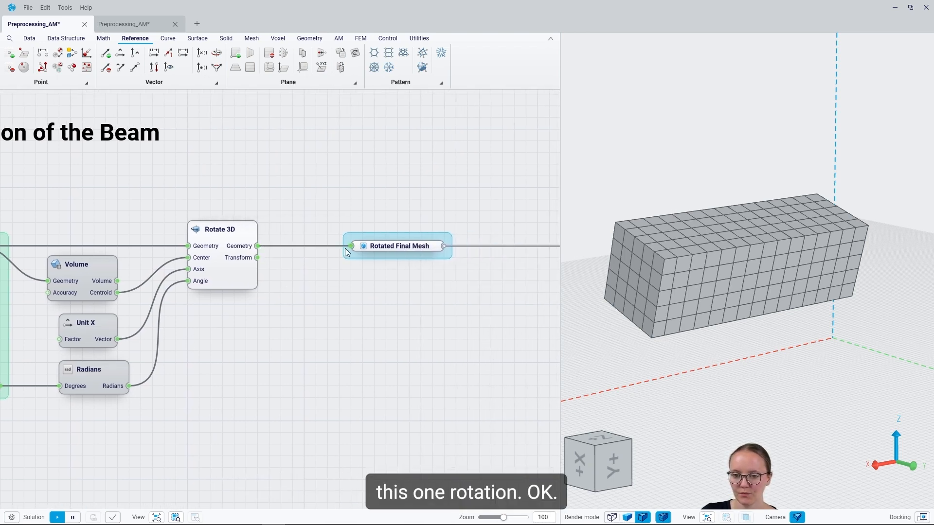
Add an Overhang Mesh component fed by Rotated Final Mesh and examine the overhang area on the beam's underside.
{"action": "scroll", "coordinate": [191, 287], "scroll_direction": "down", "scroll_amount": 4}
{"action": "right_click_drag", "start_coordinate": [462, 302], "coordinate": [141, 277]}
{"action": "right_click_drag", "start_coordinate": [400, 265], "coordinate": [275, 265]}
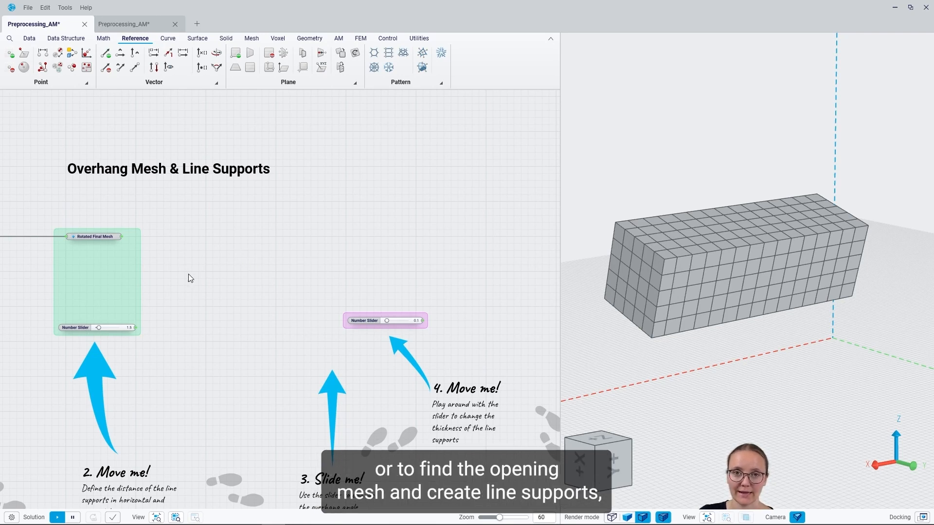
{"action": "left_click", "coordinate": [92, 237]}
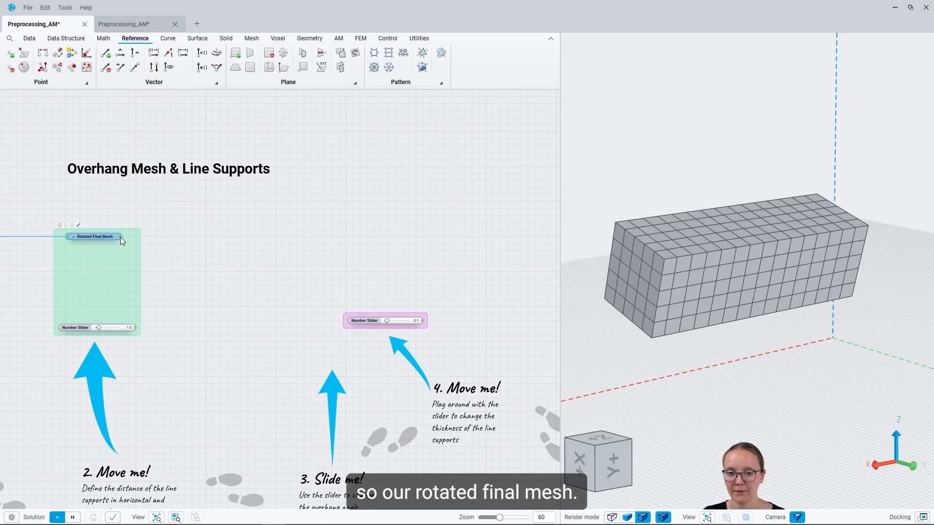
{"action": "right_click", "coordinate": [183, 237]}
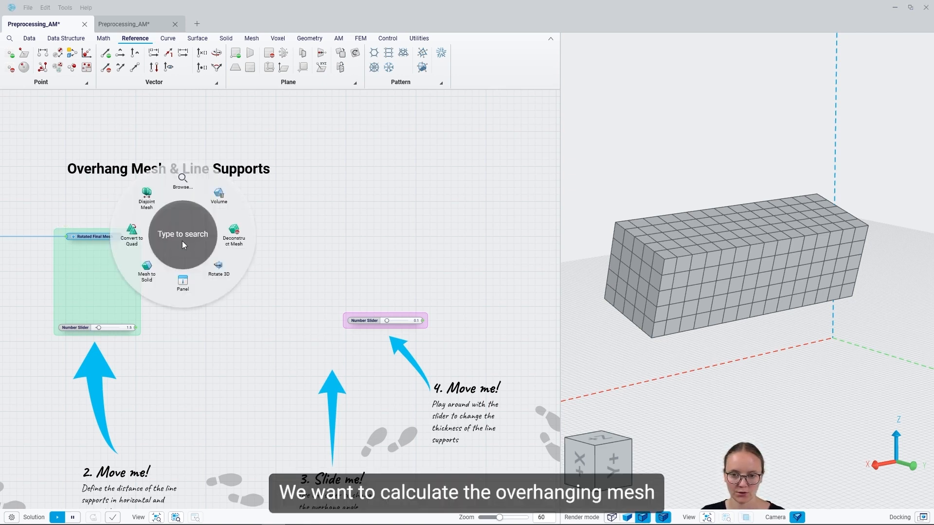
{"action": "key", "text": "Escape"}
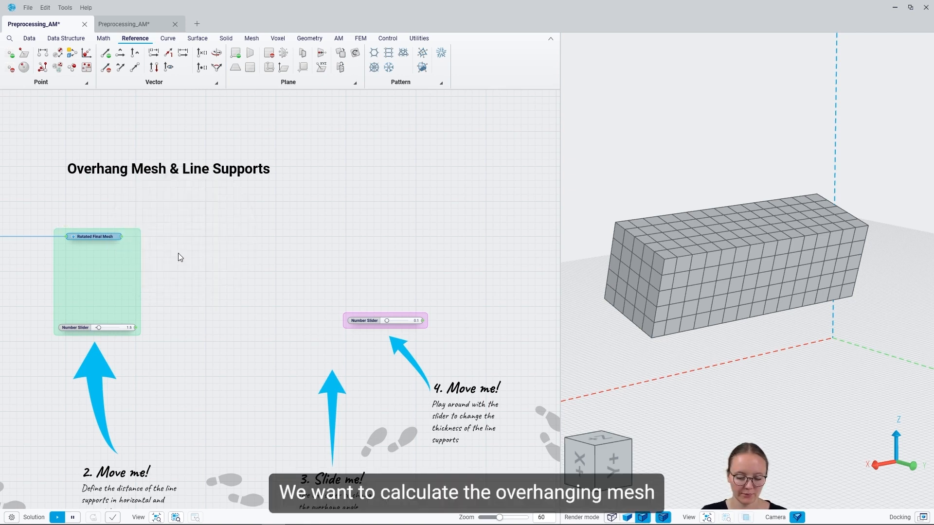
{"action": "type", "text": "overhan"}
{"action": "key", "text": "Return"}
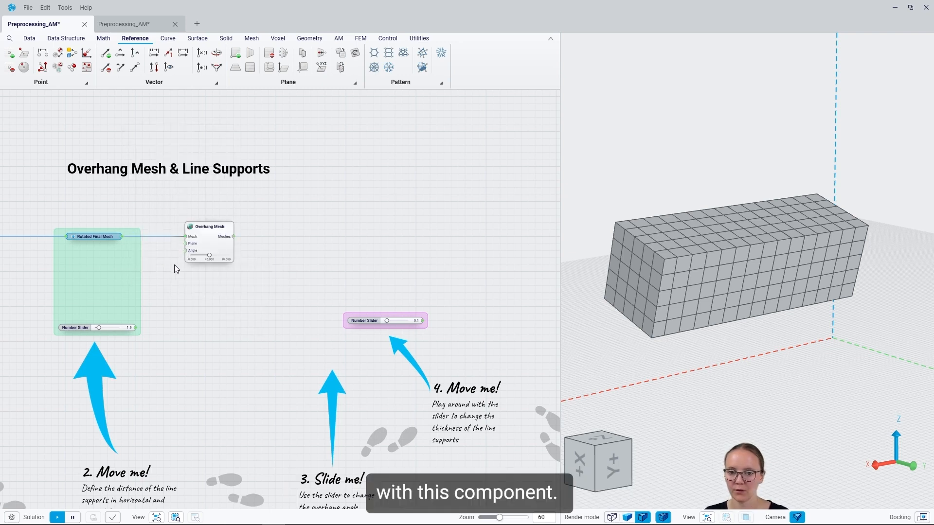
{"action": "left_click", "coordinate": [218, 247]}
{"action": "right_click_drag", "start_coordinate": [725, 359], "coordinate": [758, 321]}
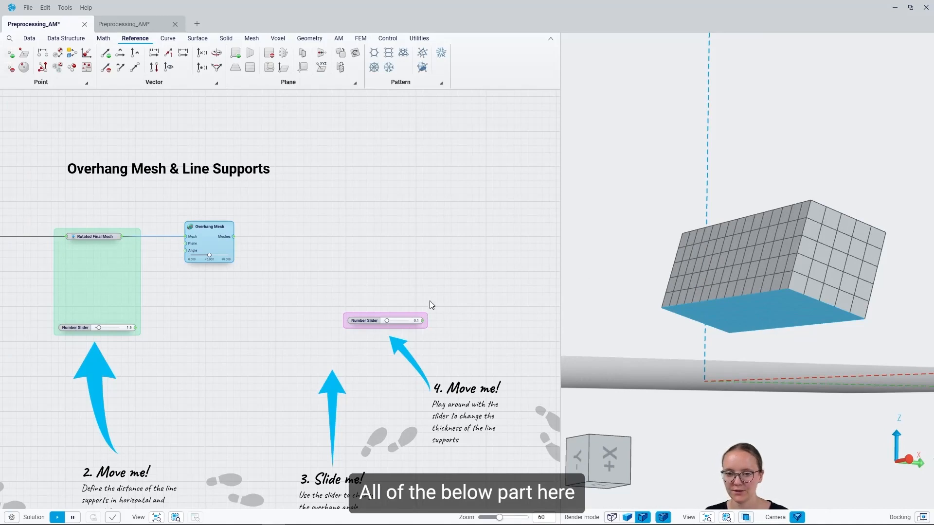
Inspect the overhang angle setting of the Overhang Mesh component and the underside of the rotated beam.
{"action": "scroll", "coordinate": [208, 262], "scroll_direction": "up", "scroll_amount": 6}
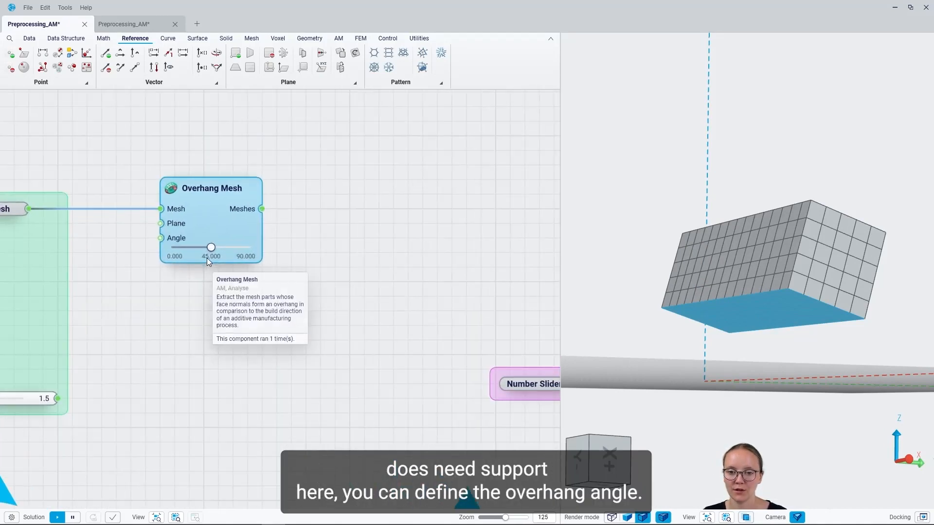
{"action": "left_click_drag", "start_coordinate": [212, 245], "coordinate": [214, 272]}
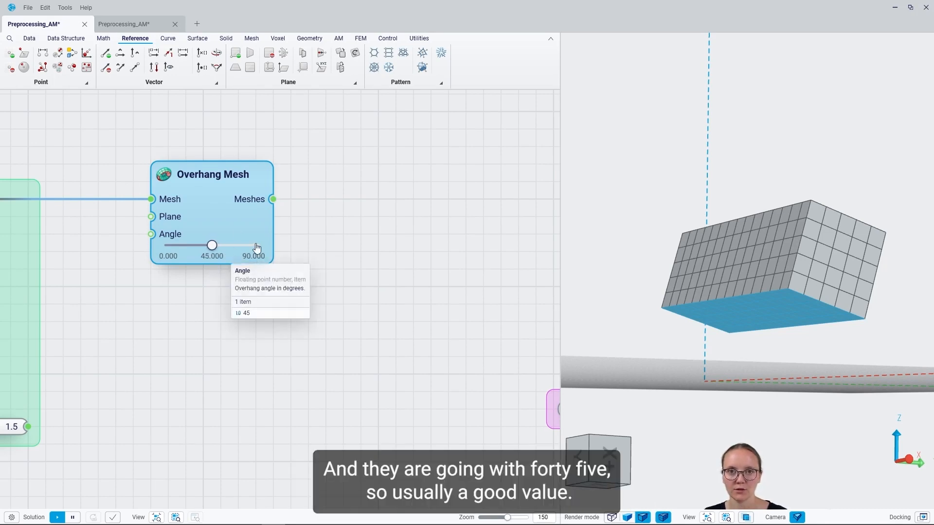
{"action": "scroll", "coordinate": [267, 275], "scroll_direction": "down", "scroll_amount": 3}
{"action": "scroll", "coordinate": [207, 283], "scroll_direction": "down", "scroll_amount": 3}
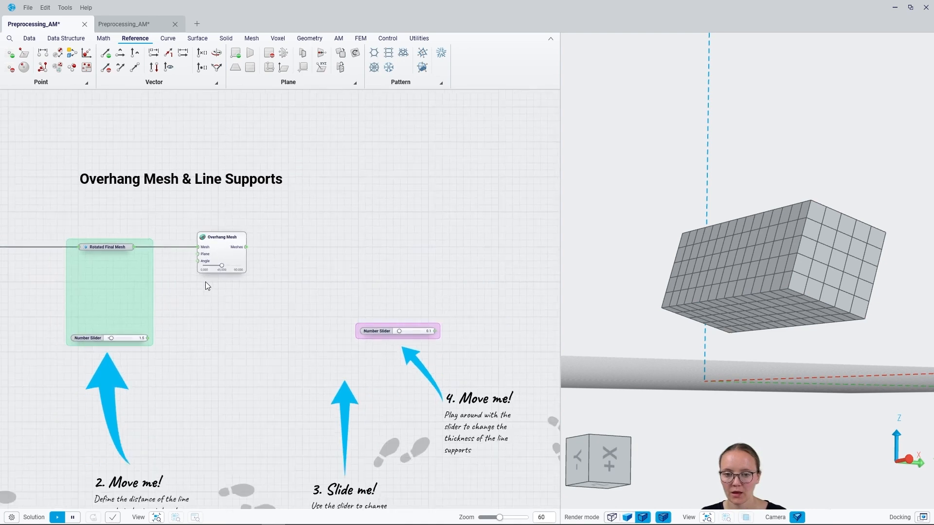
{"action": "middle_click_drag", "start_coordinate": [736, 280], "coordinate": [705, 284]}
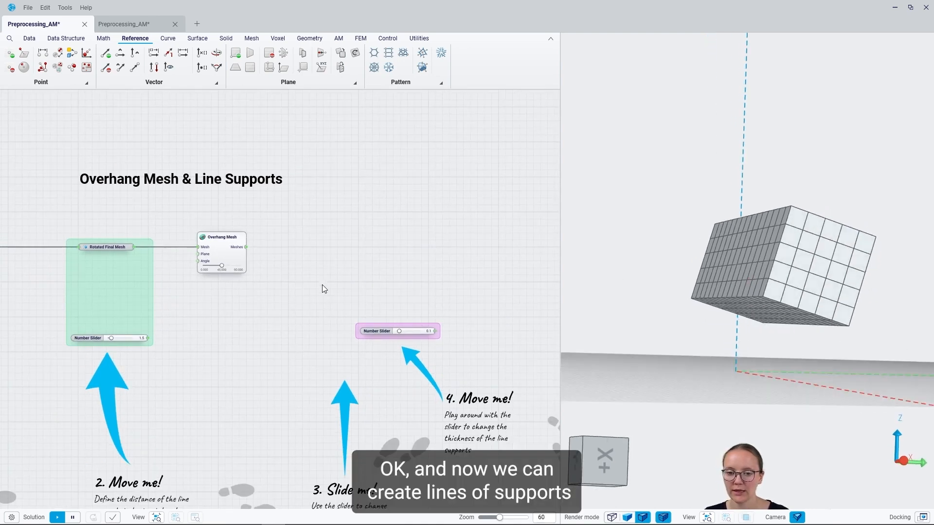
Add a Line Supports component with its Mesh input fed by the Meshes output of Overhang Mesh.
{"action": "left_click_drag", "start_coordinate": [233, 257], "coordinate": [212, 258]}
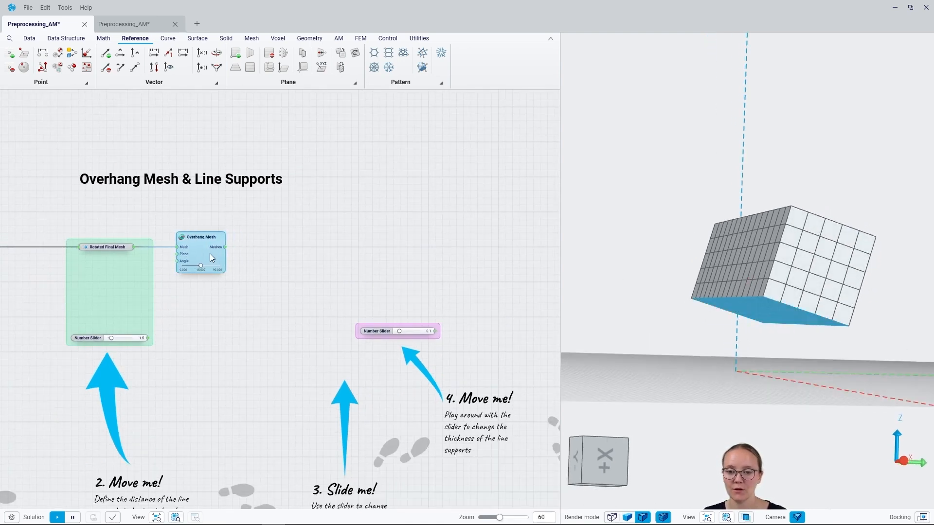
{"action": "left_click_drag", "start_coordinate": [226, 247], "coordinate": [246, 304]}
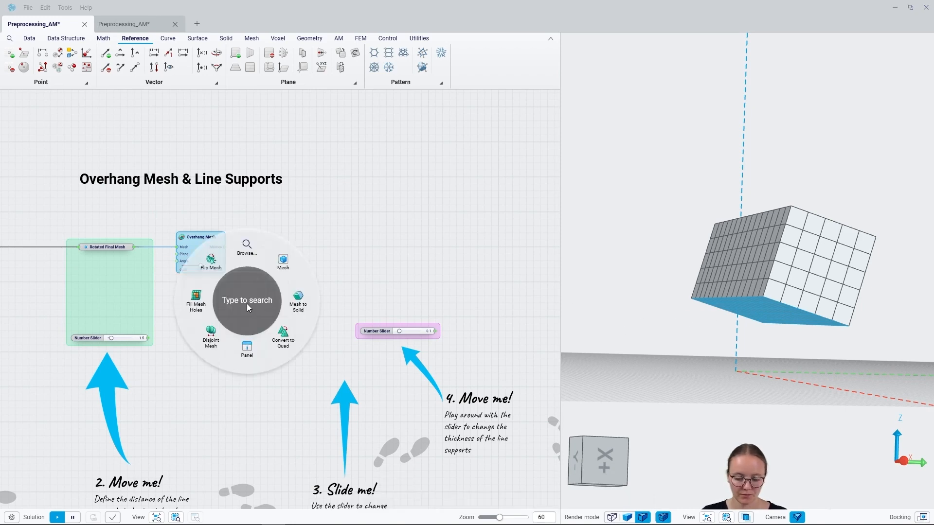
{"action": "type", "text": "line su"}
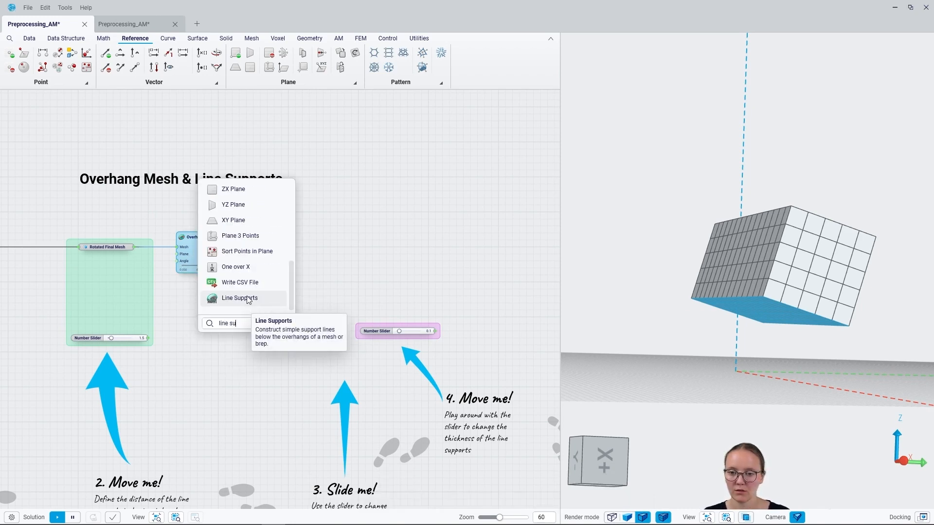
{"action": "left_click", "coordinate": [247, 297]}
{"action": "left_click", "coordinate": [184, 383]}
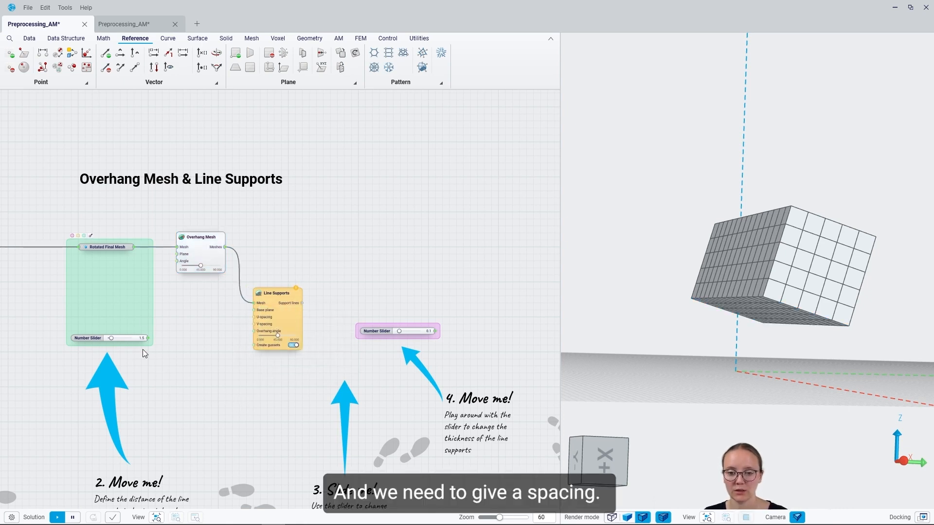
Connect the support distance slider to both the U-spacing and V-spacing inputs of Line Supports.
{"action": "left_click_drag", "start_coordinate": [256, 314], "coordinate": [256, 317]}
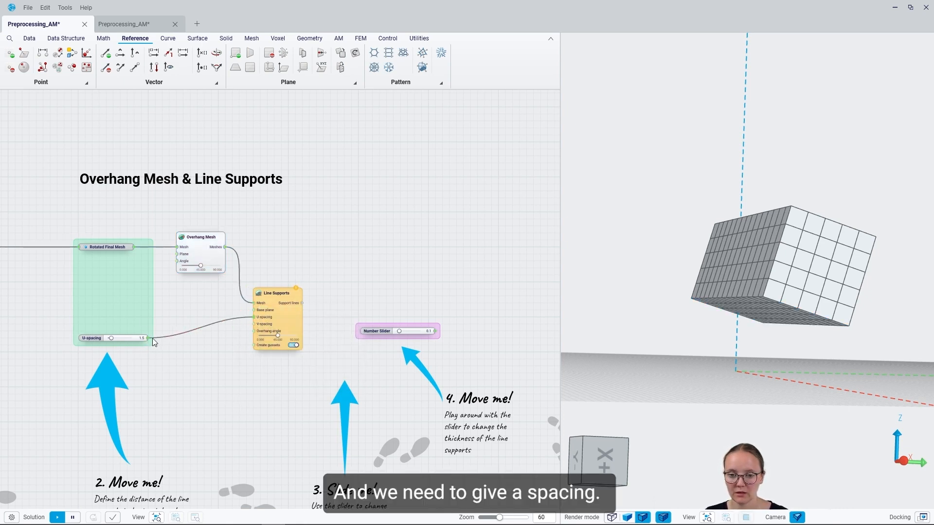
{"action": "left_click_drag", "start_coordinate": [147, 338], "coordinate": [256, 324]}
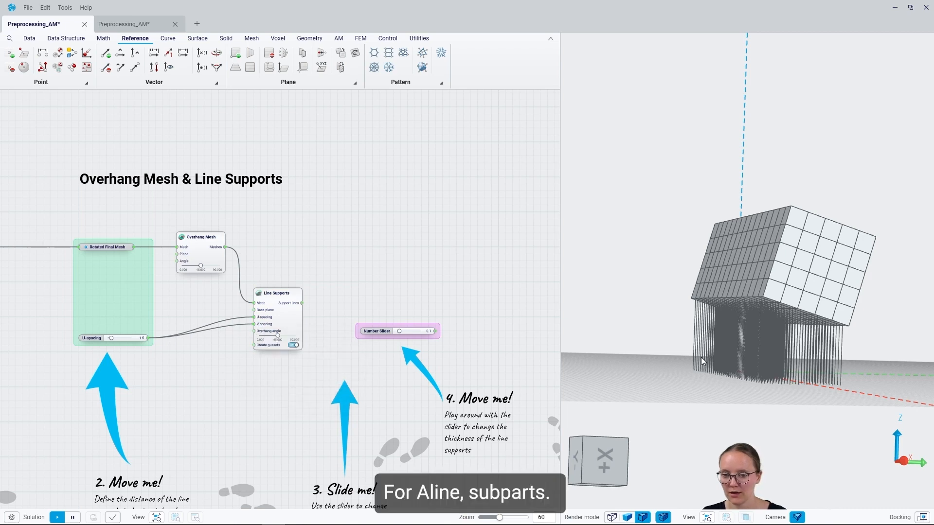
{"action": "scroll", "coordinate": [776, 340], "scroll_direction": "up", "scroll_amount": 5}
{"action": "middle_click_drag", "start_coordinate": [811, 328], "coordinate": [799, 306]}
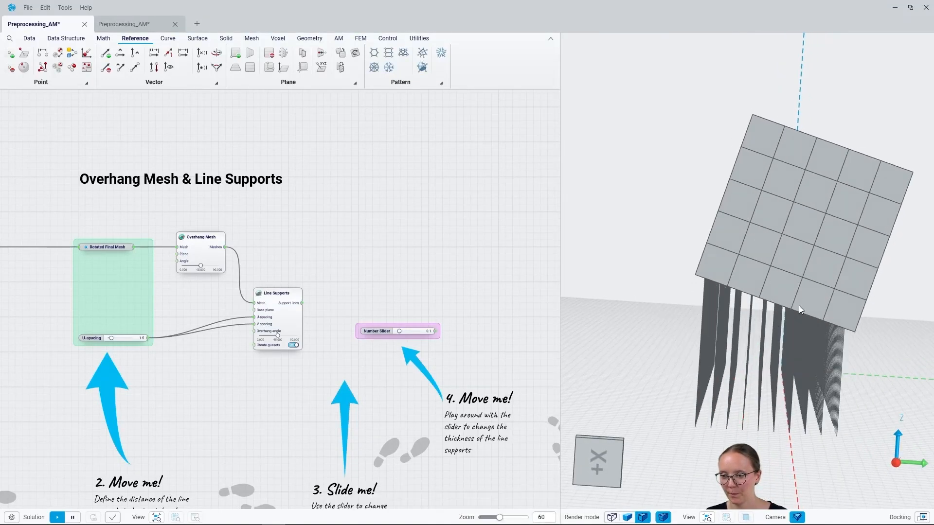
Adjust the U-spacing slider to vary the density of the line supports and move the Line Supports component slightly lower.
{"action": "left_click_drag", "start_coordinate": [111, 339], "coordinate": [113, 339]}
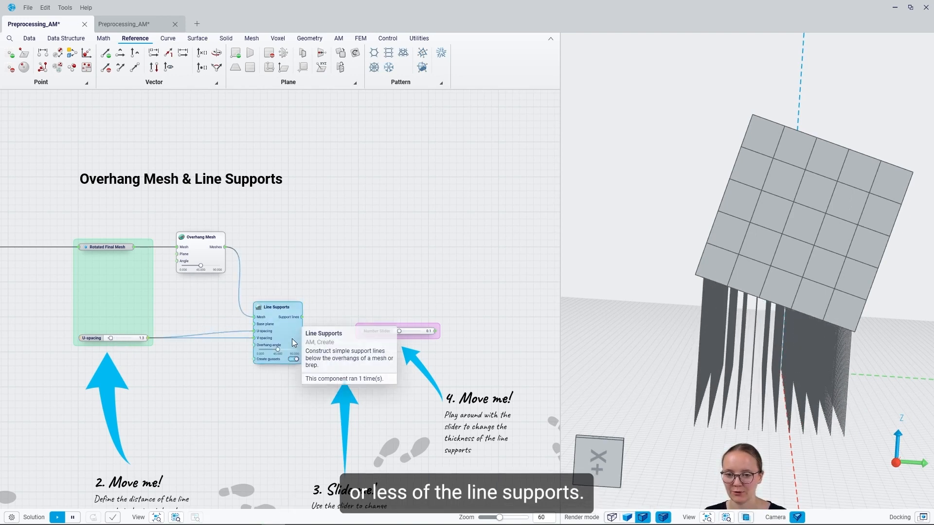
{"action": "left_click_drag", "start_coordinate": [296, 319], "coordinate": [296, 332]}
{"action": "left_click", "coordinate": [364, 336]}
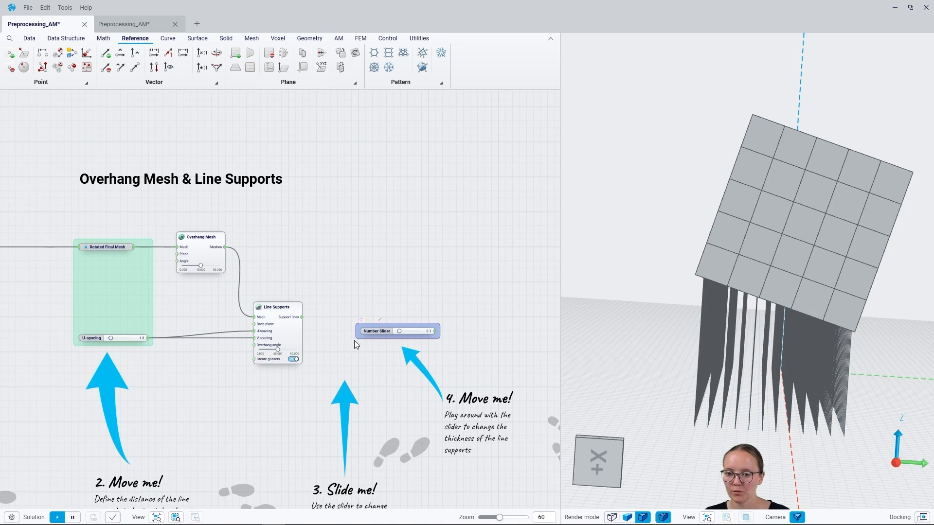
{"action": "middle_click_drag", "start_coordinate": [769, 276], "coordinate": [799, 279]}
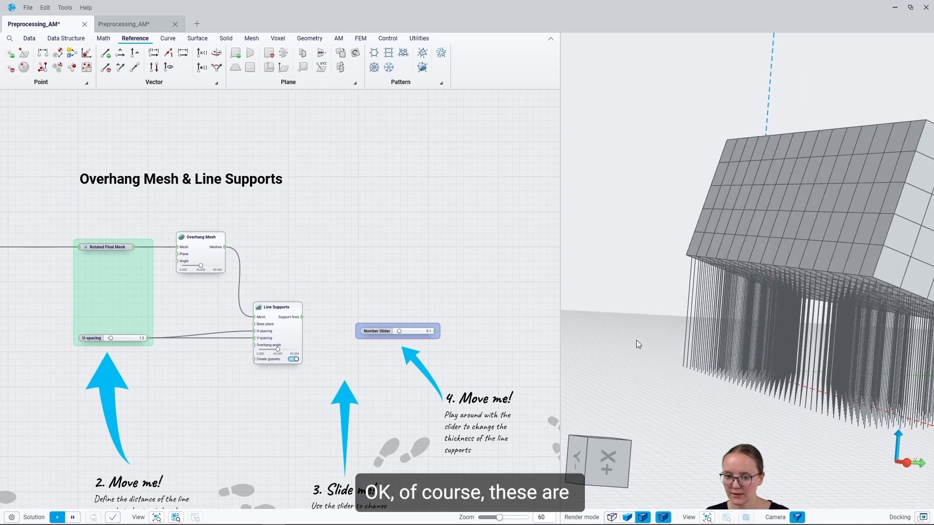
{"action": "mouse_move", "coordinate": [294, 321]}
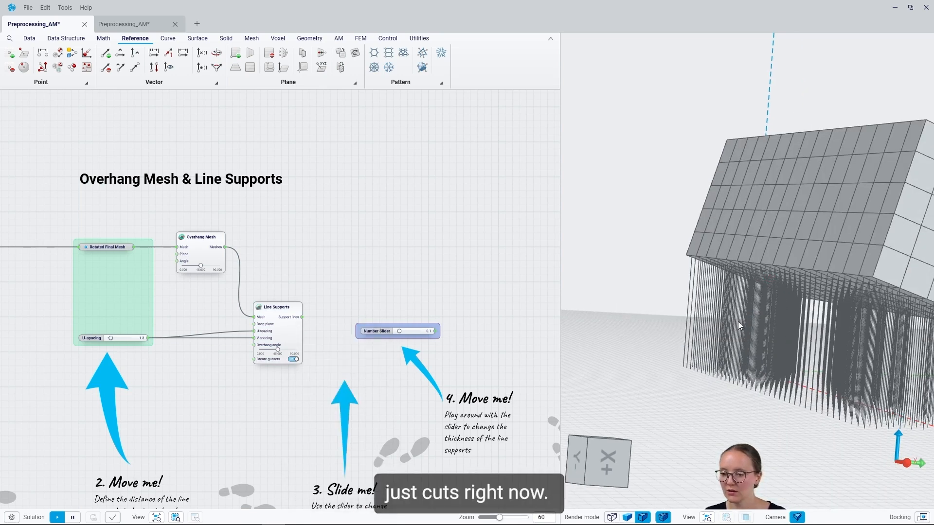
{"action": "middle_click_drag", "start_coordinate": [678, 288], "coordinate": [845, 268]}
{"action": "scroll", "coordinate": [721, 281], "scroll_direction": "down", "scroll_amount": 2}
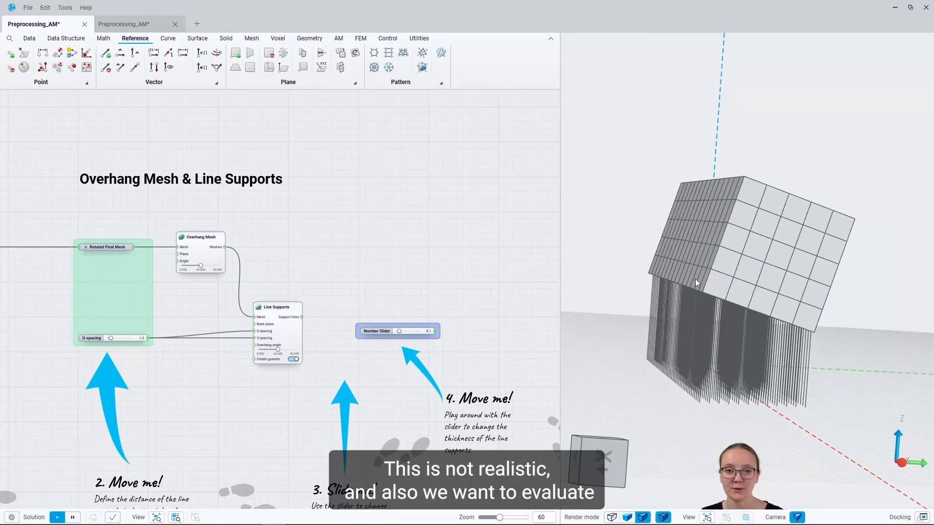
{"action": "middle_click_drag", "start_coordinate": [654, 244], "coordinate": [658, 228]}
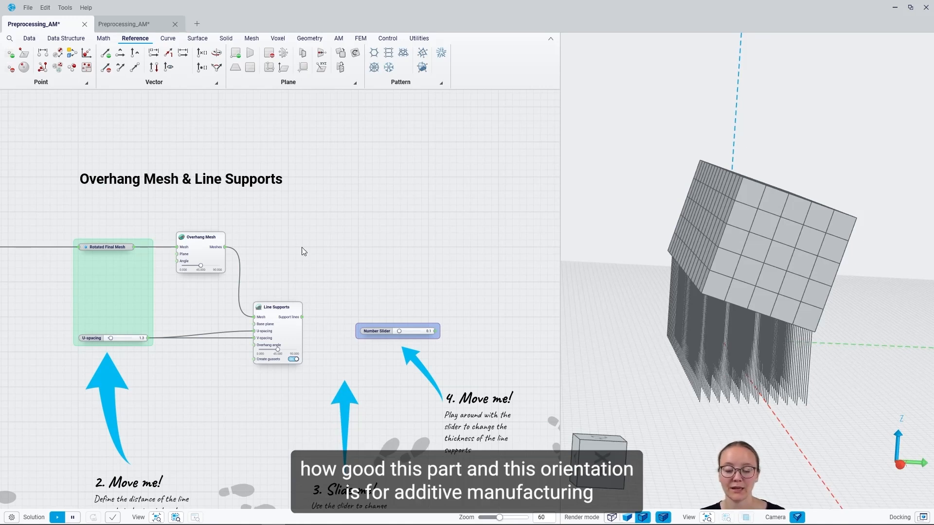
Add an Area component fed by the Overhang Mesh output and connect its Area value to the "Area of the overhang mesh" panel.
{"action": "mouse_move", "coordinate": [221, 253]}
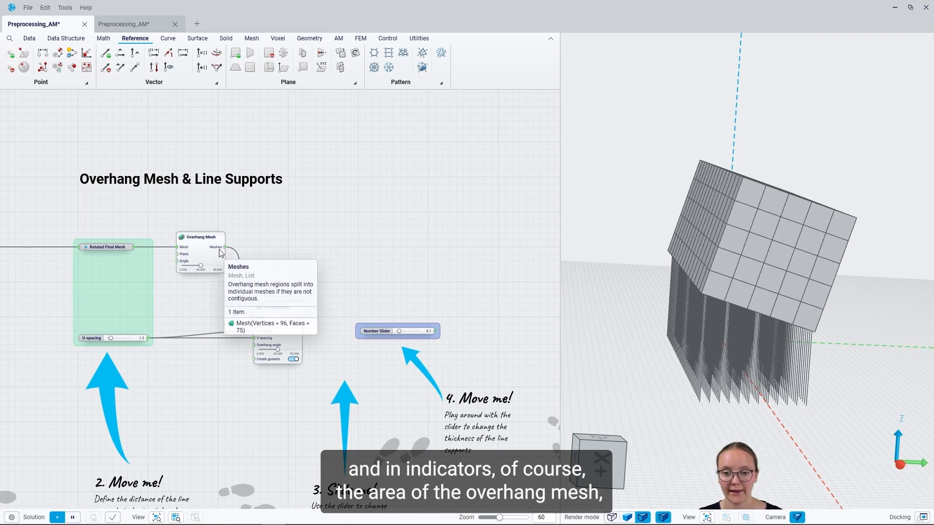
{"action": "left_click_drag", "start_coordinate": [224, 247], "coordinate": [393, 249]}
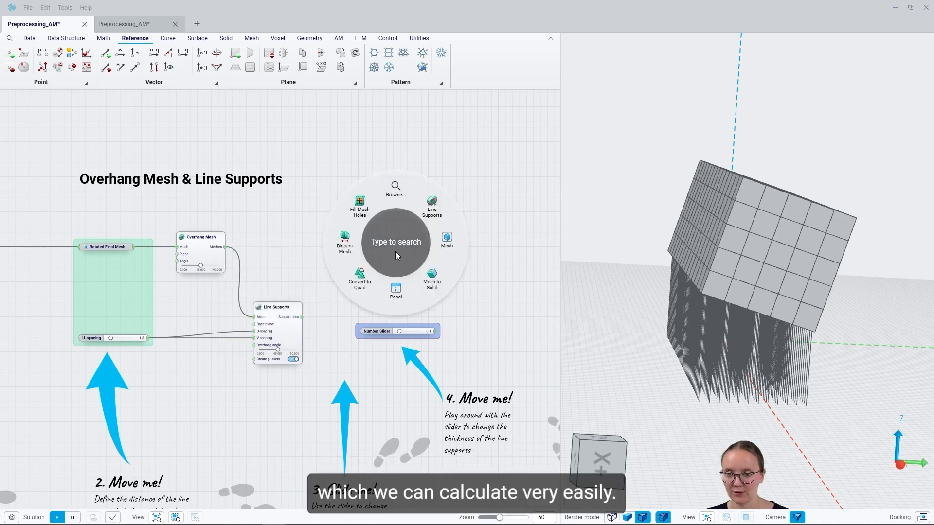
{"action": "type", "text": "area"}
{"action": "left_click", "coordinate": [398, 243]}
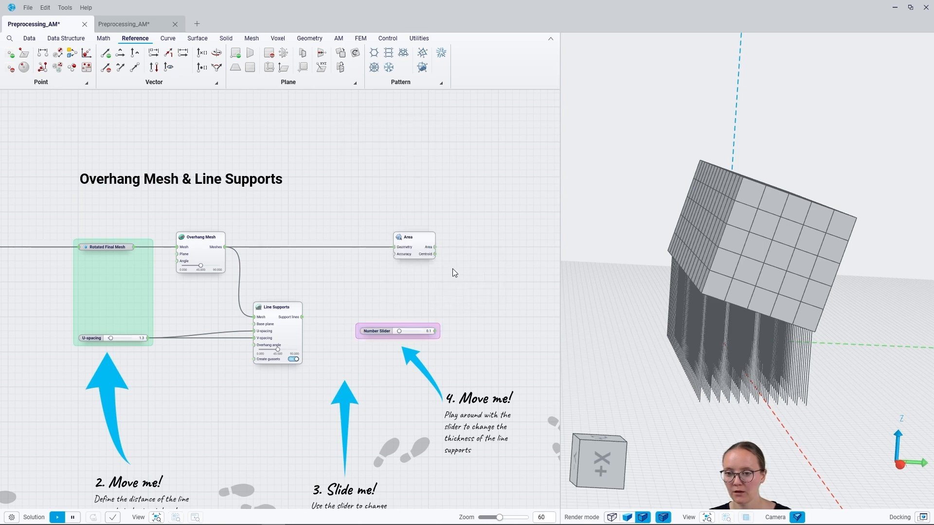
{"action": "right_click_drag", "start_coordinate": [458, 257], "coordinate": [187, 261]}
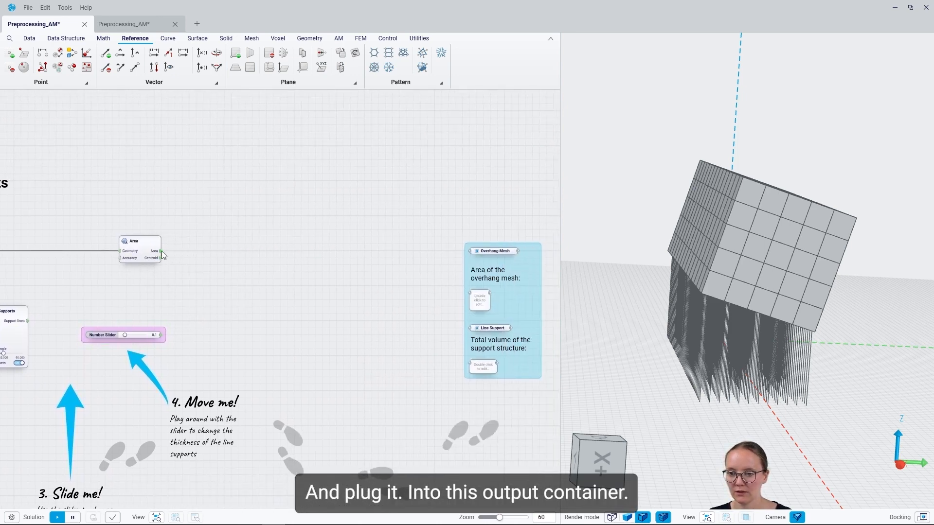
{"action": "left_click_drag", "start_coordinate": [160, 250], "coordinate": [471, 294]}
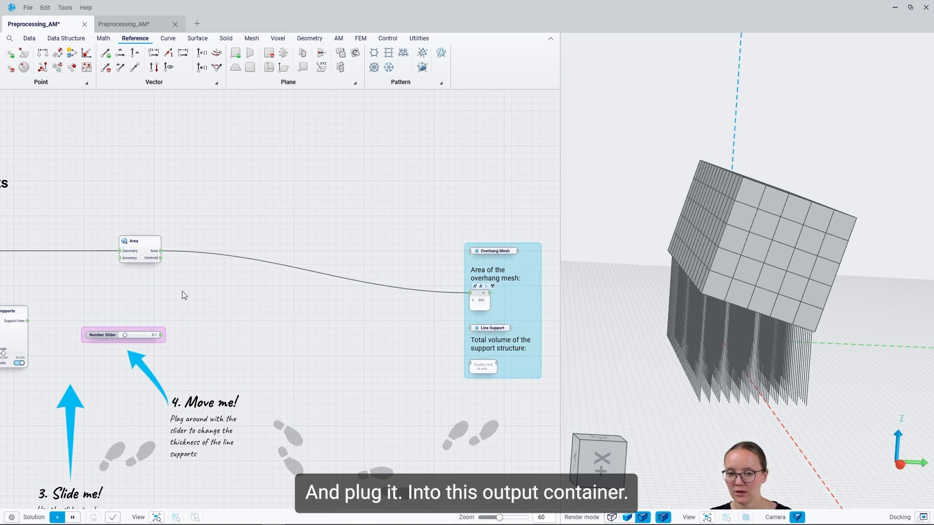
Move the Area component lower and connect the Meshes output of Overhang Mesh to the Overhang Mesh output container.
{"action": "right_click_drag", "start_coordinate": [168, 294], "coordinate": [314, 287]}
{"action": "left_click_drag", "start_coordinate": [276, 244], "coordinate": [276, 265]}
{"action": "left_click_drag", "start_coordinate": [97, 245], "coordinate": [530, 251]}
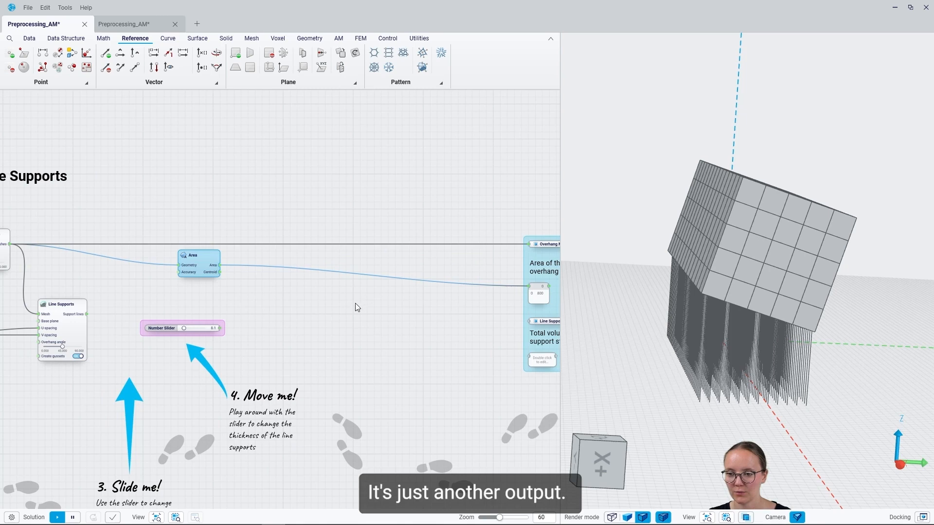
Add a Construct Pipe Curve component fed by the Support lines output and connect the thickness slider to its Radii input.
{"action": "right_click_drag", "start_coordinate": [358, 307], "coordinate": [372, 240]}
{"action": "middle_click_drag", "start_coordinate": [771, 346], "coordinate": [770, 325]}
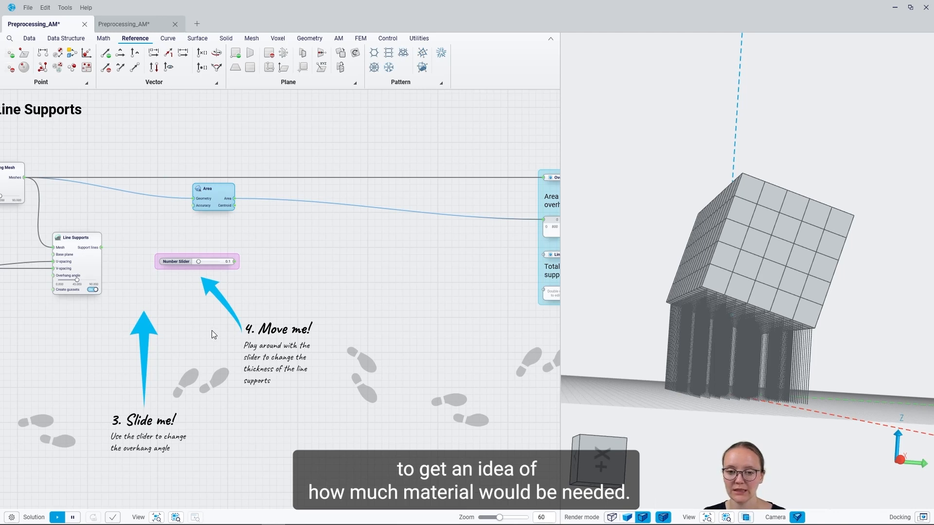
{"action": "mouse_move", "coordinate": [96, 252]}
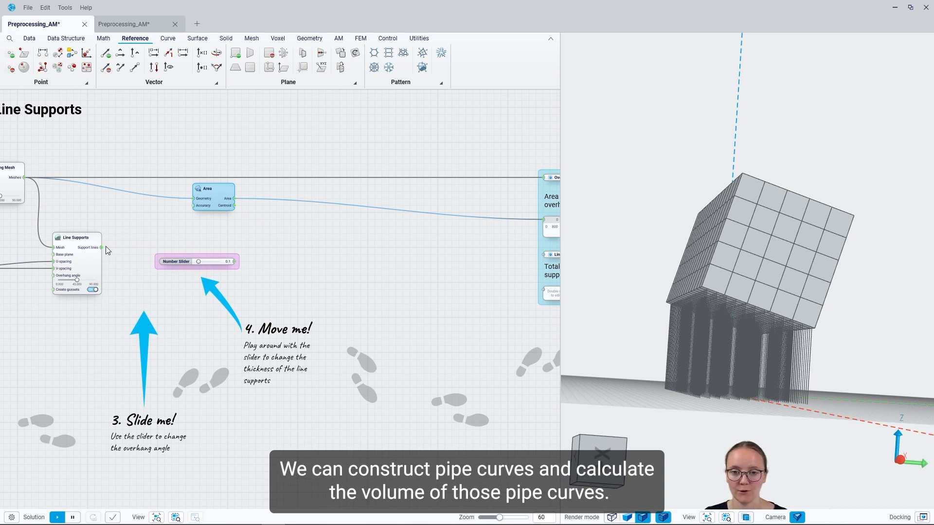
{"action": "left_click_drag", "start_coordinate": [101, 249], "coordinate": [264, 247]}
{"action": "type", "text": "construct pi"}
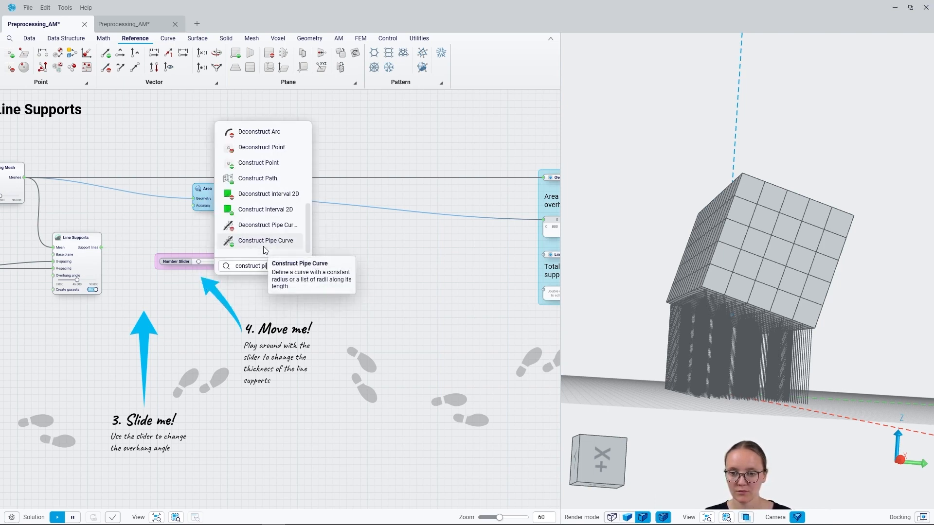
{"action": "left_click", "coordinate": [264, 246]}
{"action": "left_click_drag", "start_coordinate": [263, 254], "coordinate": [234, 262]}
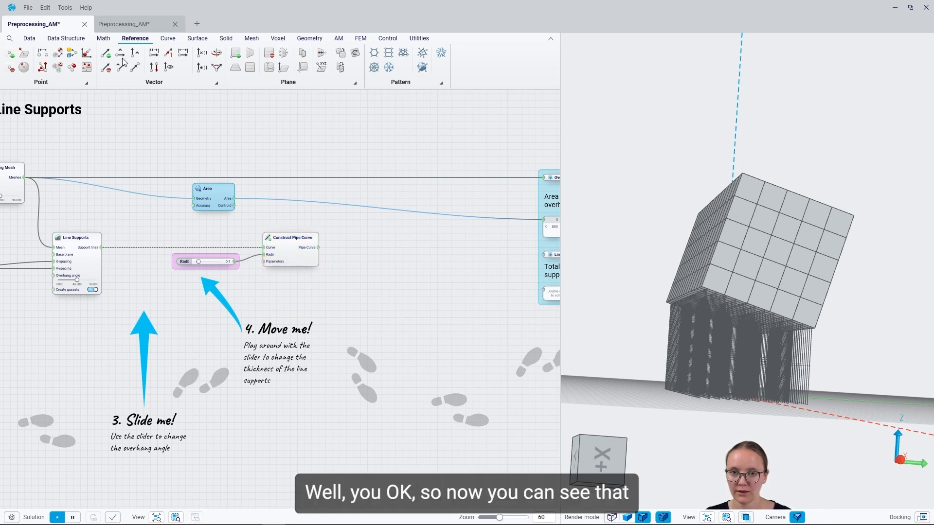
Select the Construct Pipe Curve component and examine up close how the radii apply to the support lines.
{"action": "left_click", "coordinate": [135, 25]}
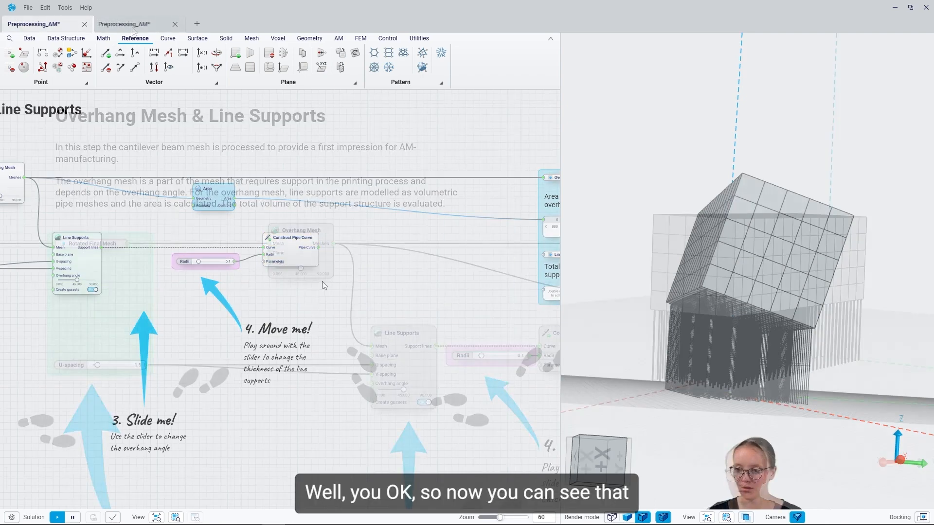
{"action": "left_click", "coordinate": [307, 250]}
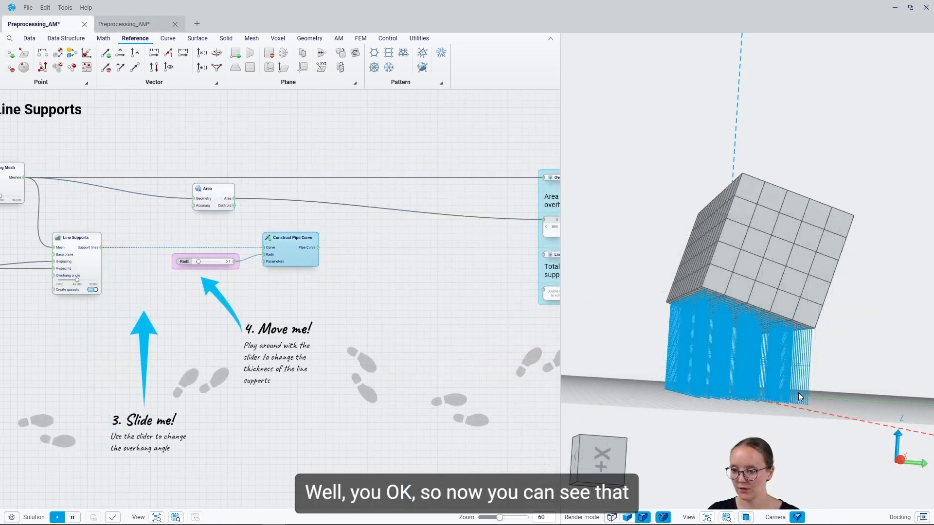
{"action": "scroll", "coordinate": [798, 393], "scroll_direction": "up", "scroll_amount": 6}
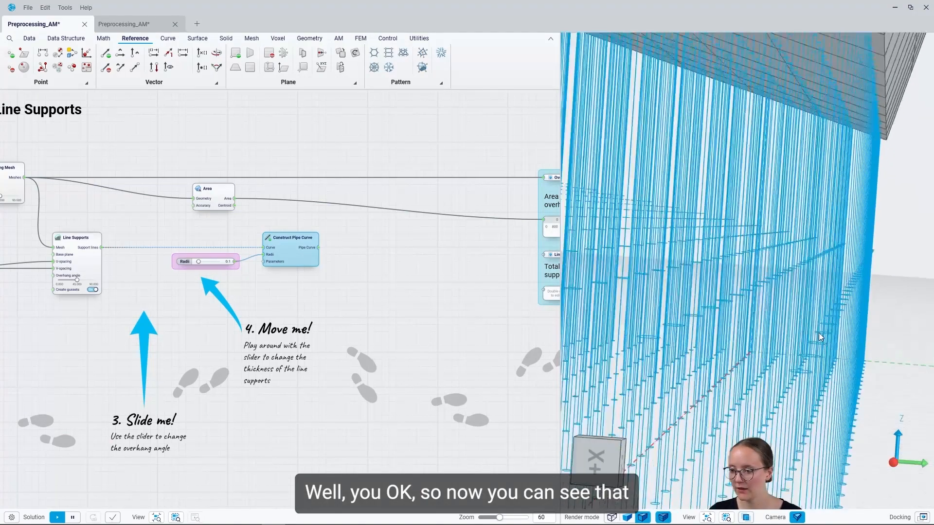
{"action": "scroll", "coordinate": [815, 365], "scroll_direction": "up", "scroll_amount": 3}
{"action": "middle_click_drag", "start_coordinate": [816, 365], "coordinate": [790, 239]}
{"action": "scroll", "coordinate": [815, 238], "scroll_direction": "down", "scroll_amount": 3}
{"action": "scroll", "coordinate": [815, 238], "scroll_direction": "down", "scroll_amount": 5}
{"action": "scroll", "coordinate": [699, 245], "scroll_direction": "up", "scroll_amount": 1}
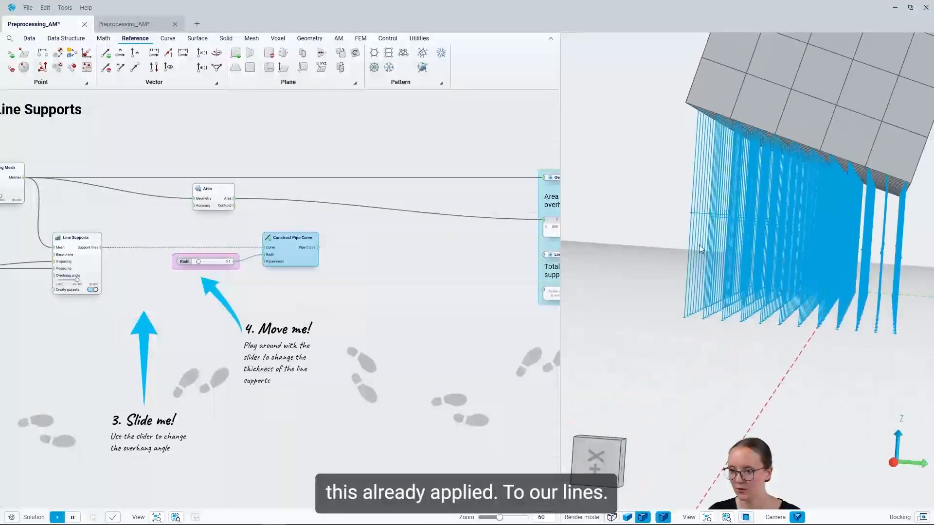
Add a Pipe Mesh component fed by the Pipe Curve output of Construct Pipe Curve.
{"action": "left_click", "coordinate": [299, 294]}
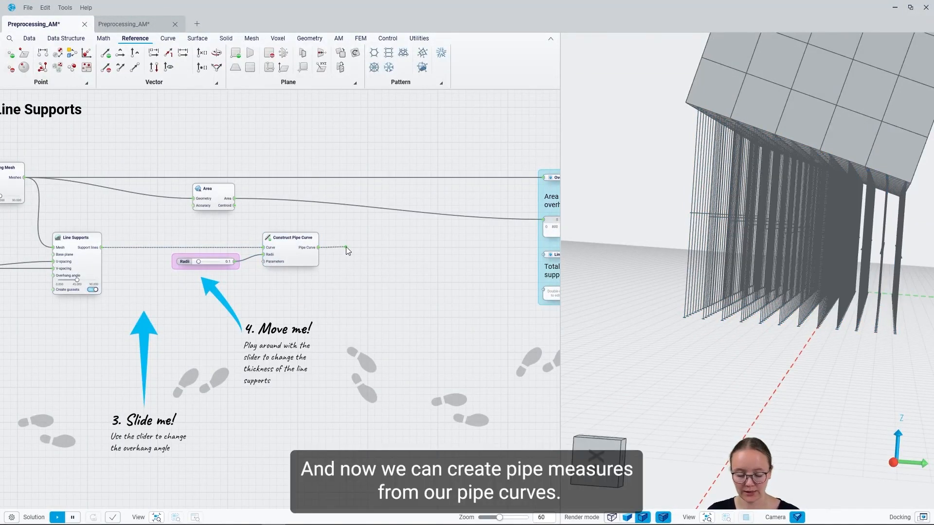
{"action": "right_click", "coordinate": [346, 247]}
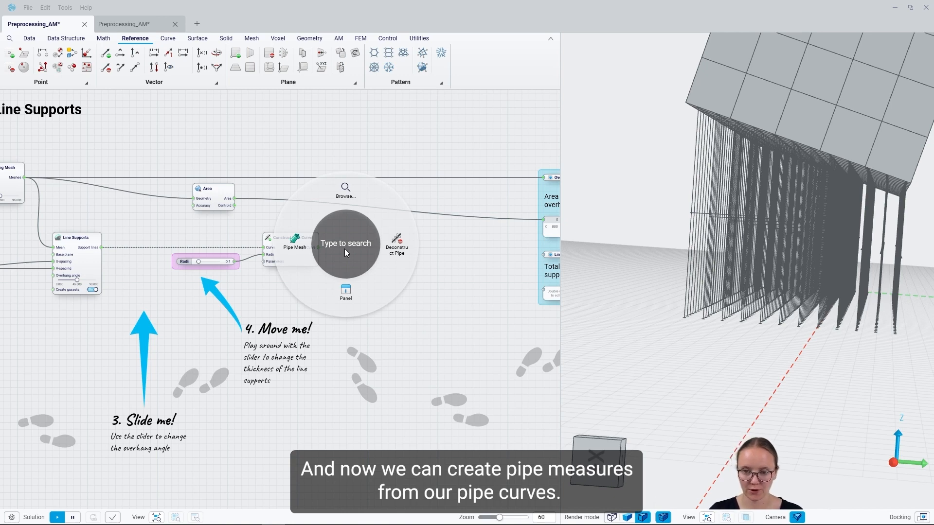
{"action": "left_click", "coordinate": [312, 244]}
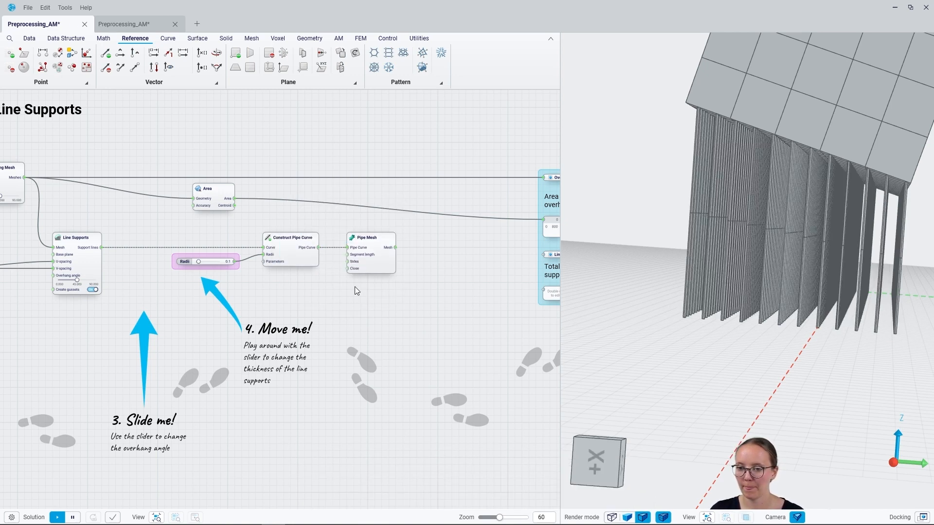
Hide the previews of Construct Pipe Curve and Line Supports, and examine the pipe meshes of the supports up close.
{"action": "left_click", "coordinate": [304, 249]}
{"action": "key", "text": "h"}
{"action": "left_click", "coordinate": [81, 266]}
{"action": "key", "text": "h"}
{"action": "left_click", "coordinate": [492, 319]}
{"action": "scroll", "coordinate": [737, 209], "scroll_direction": "up", "scroll_amount": 10}
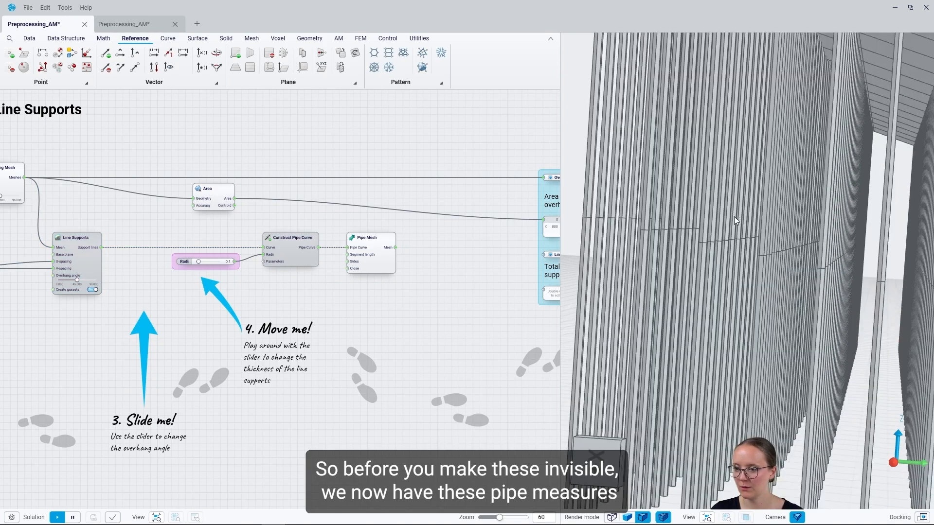
{"action": "scroll", "coordinate": [766, 228], "scroll_direction": "up", "scroll_amount": 8}
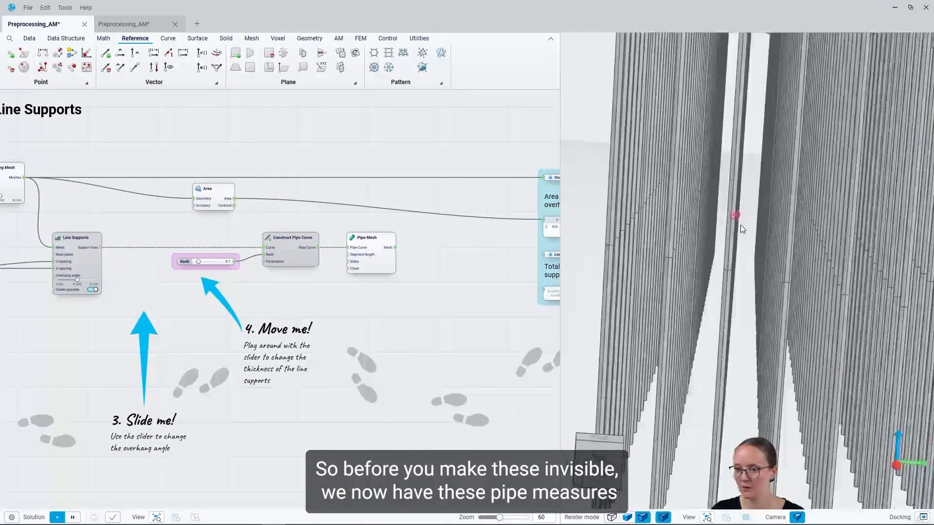
Add a Volume component fed by the Mesh output of Pipe Mesh.
{"action": "mouse_move", "coordinate": [395, 250]}
{"action": "left_mouse_down"}
{"action": "mouse_move", "coordinate": [373, 250]}
{"action": "mouse_move", "coordinate": [397, 249]}
{"action": "left_mouse_up"}
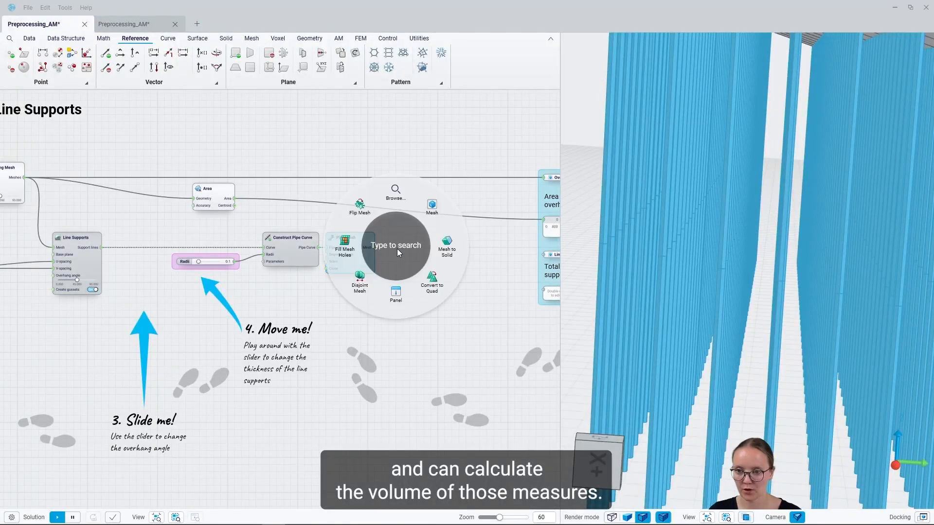
{"action": "type", "text": "colu"}
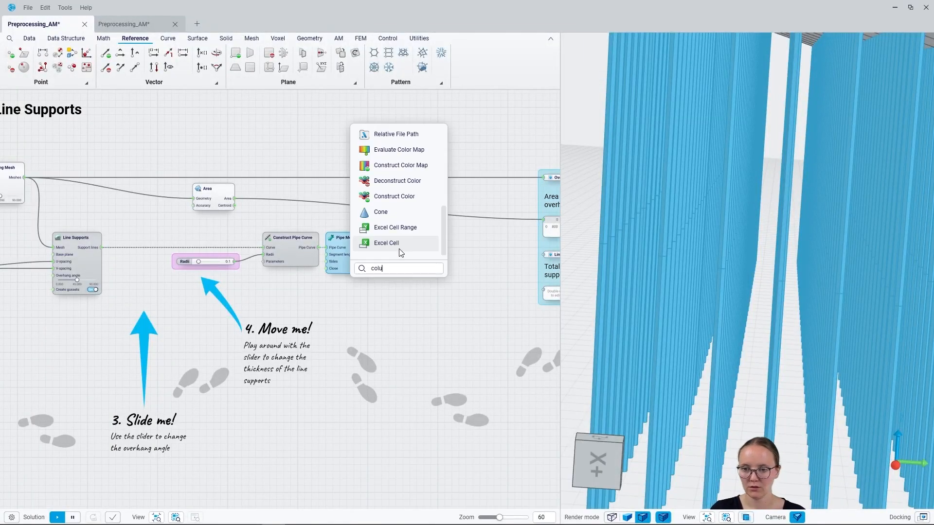
{"action": "key", "text": "BackSpace"}
{"action": "key", "text": "BackSpace"}
{"action": "key", "text": "BackSpace"}
{"action": "key", "text": "BackSpace"}
{"action": "type", "text": "vol"}
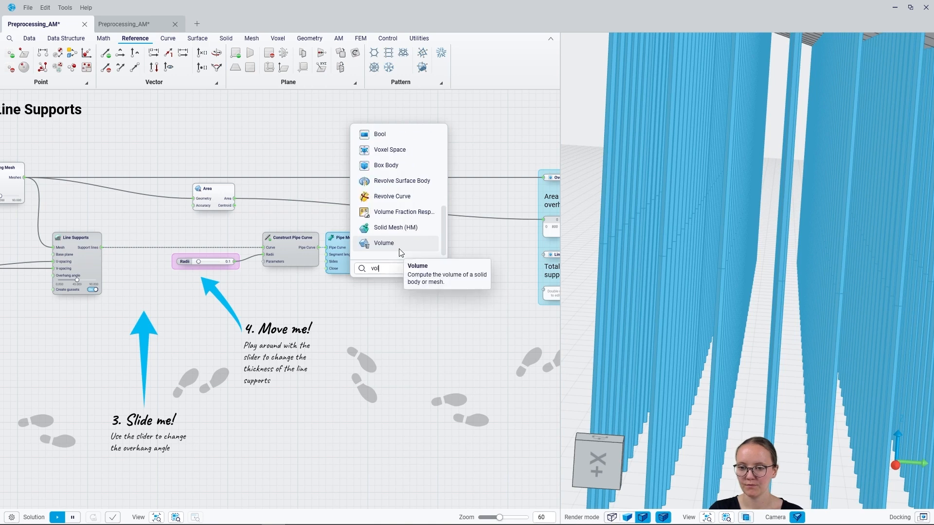
{"action": "left_click", "coordinate": [399, 252]}
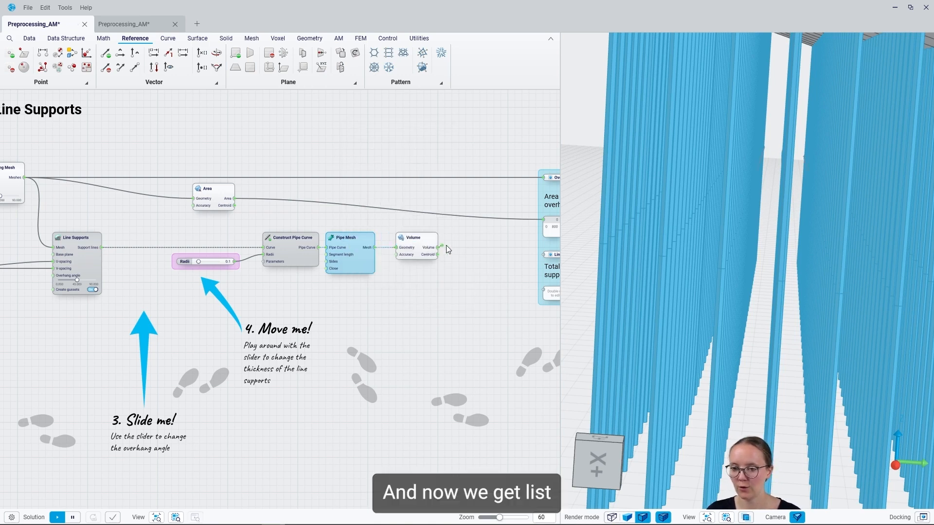
Attach a panel to the Volume output, inspect the individual volumes of the pipe supports, and delete the panel.
{"action": "left_click_drag", "start_coordinate": [453, 246], "coordinate": [453, 246]}
{"action": "left_click", "coordinate": [454, 295]}
{"action": "scroll", "coordinate": [503, 268], "scroll_direction": "up", "scroll_amount": 5}
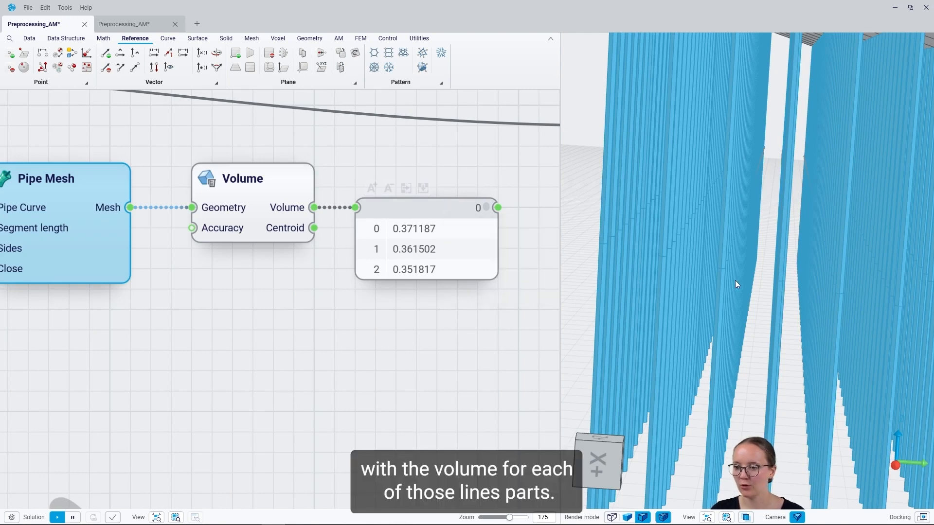
{"action": "scroll", "coordinate": [696, 247], "scroll_direction": "down", "scroll_amount": 5}
{"action": "scroll", "coordinate": [748, 238], "scroll_direction": "up", "scroll_amount": 3}
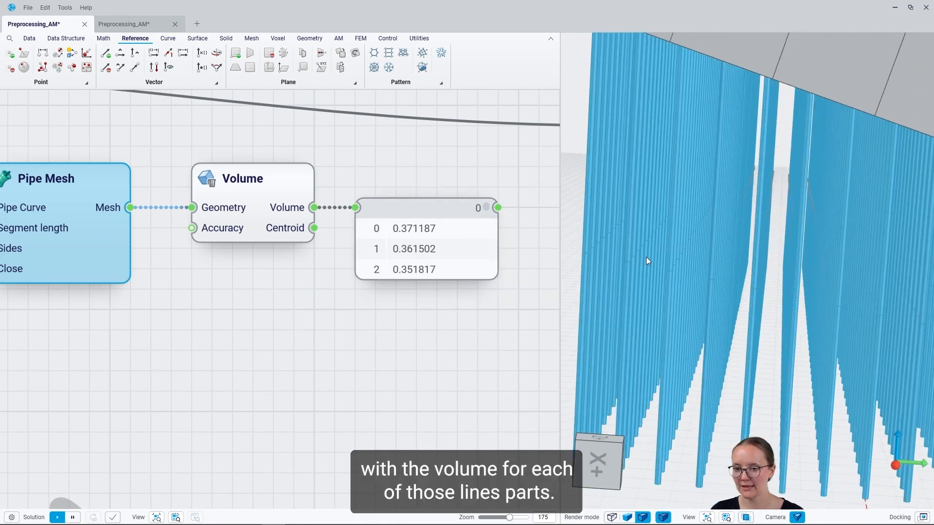
{"action": "left_click", "coordinate": [422, 214]}
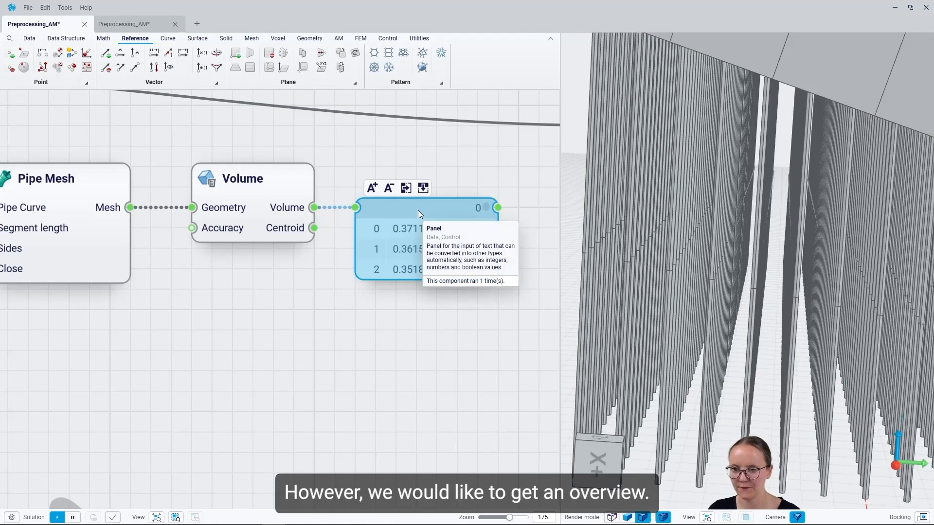
{"action": "key", "text": "Delete"}
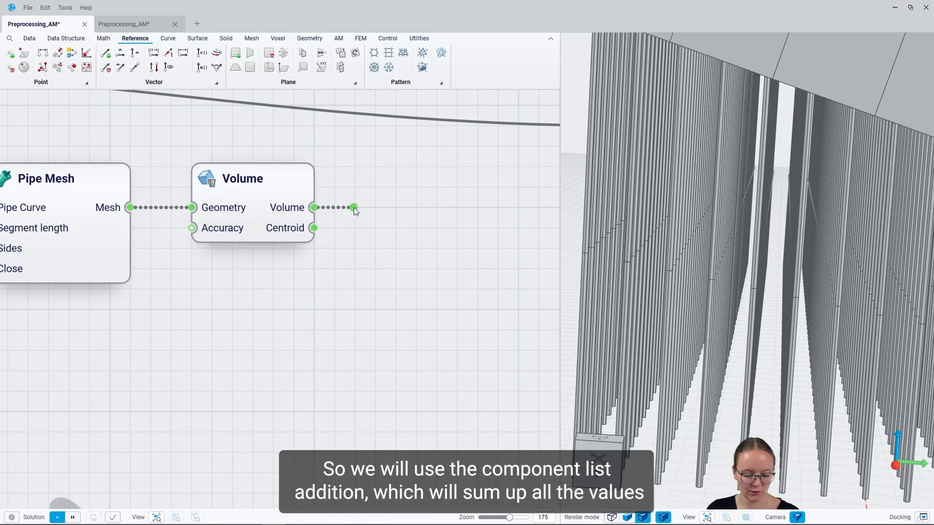
Add a List Addition component fed by the Volume output and connect its Result to the support structure's total volume panel.
{"action": "left_click_drag", "start_coordinate": [354, 208], "coordinate": [354, 208]}
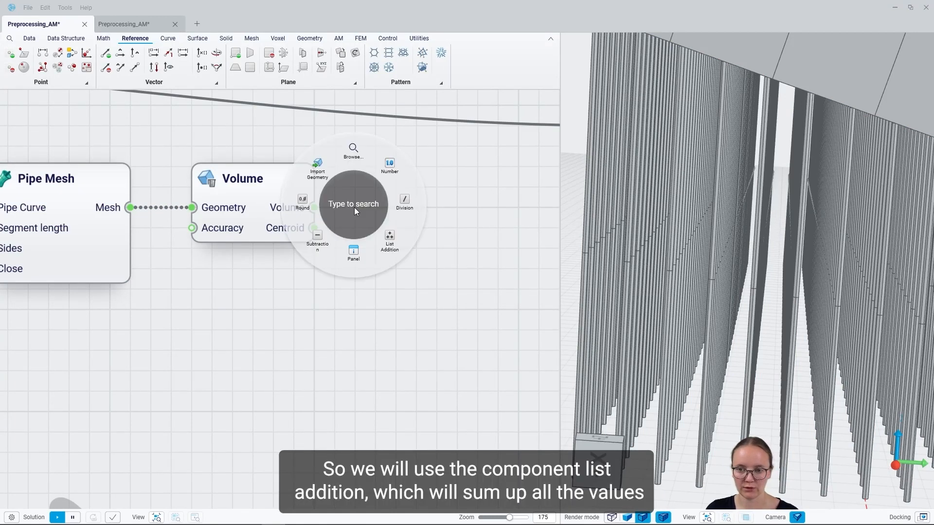
{"action": "left_click", "coordinate": [390, 238]}
{"action": "mouse_move", "coordinate": [456, 210]}
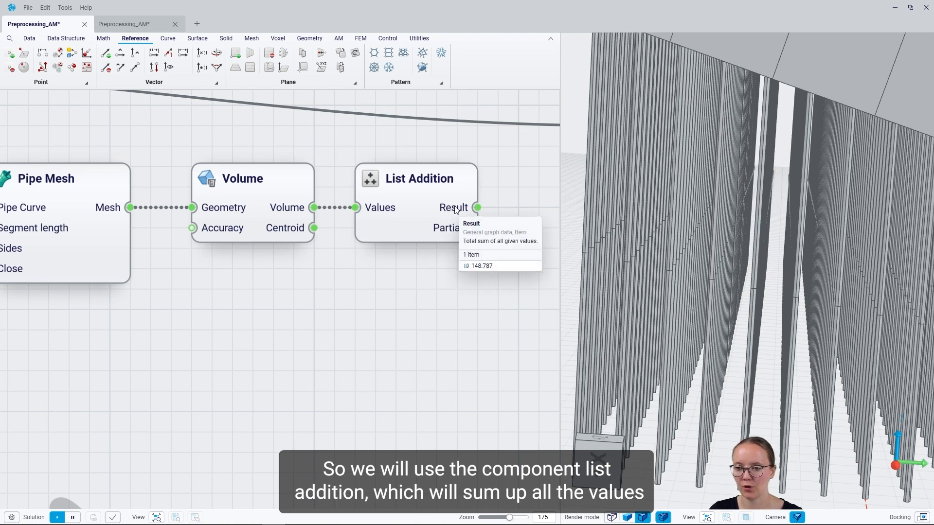
{"action": "right_click_drag", "start_coordinate": [408, 303], "coordinate": [178, 296]}
{"action": "left_click_drag", "start_coordinate": [247, 201], "coordinate": [391, 322]}
{"action": "right_click_drag", "start_coordinate": [377, 371], "coordinate": [291, 369]}
{"action": "mouse_move", "coordinate": [366, 346]}
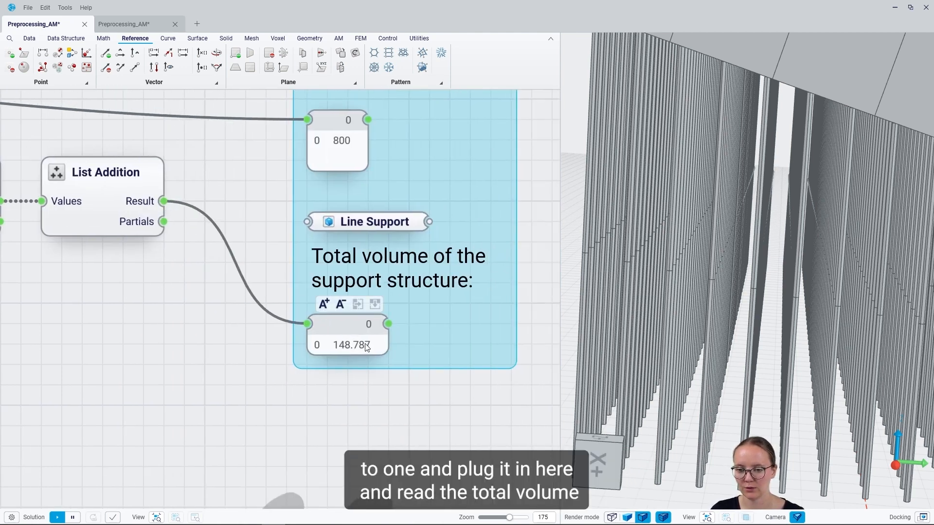
Move List Addition and Volume below the wire path and connect the Mesh output of Pipe Mesh to the Line Support output parameter.
{"action": "right_click_drag", "start_coordinate": [194, 274], "coordinate": [297, 273]}
{"action": "left_click_drag", "start_coordinate": [218, 200], "coordinate": [203, 289]}
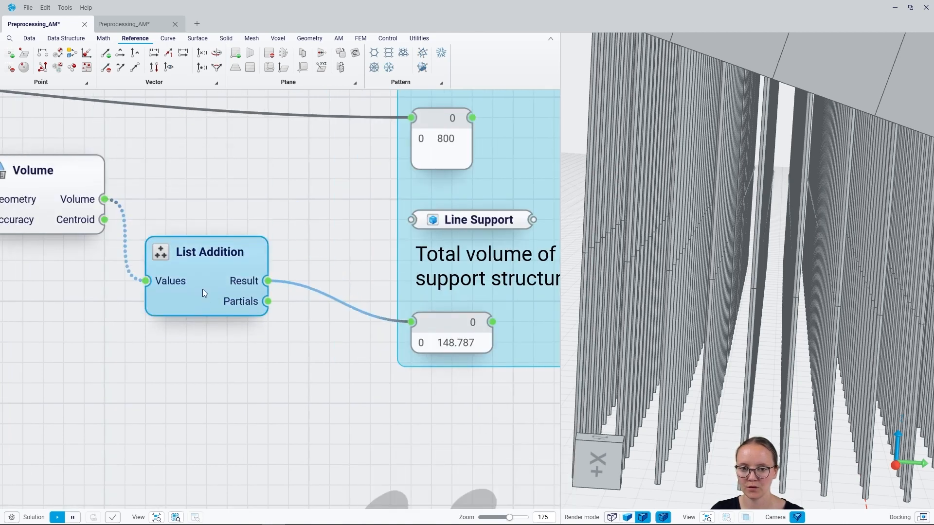
{"action": "right_click_drag", "start_coordinate": [121, 306], "coordinate": [261, 305]}
{"action": "left_click_drag", "start_coordinate": [161, 224], "coordinate": [170, 303]}
{"action": "left_click_drag", "start_coordinate": [68, 198], "coordinate": [440, 219]}
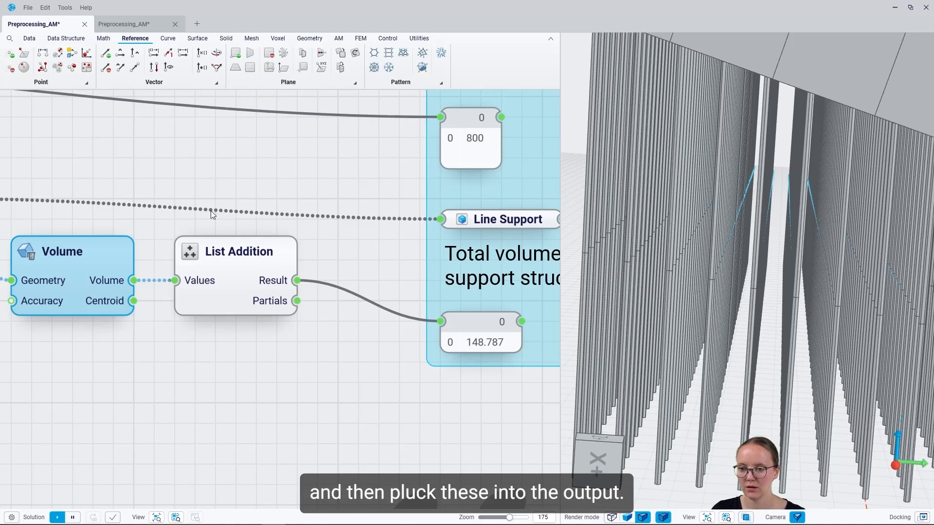
Examine the completed output group and inspect up close how the pipe supports connect to the underside of the beam.
{"action": "scroll", "coordinate": [212, 214], "scroll_direction": "down", "scroll_amount": 5}
{"action": "right_click_drag", "start_coordinate": [350, 269], "coordinate": [189, 335]}
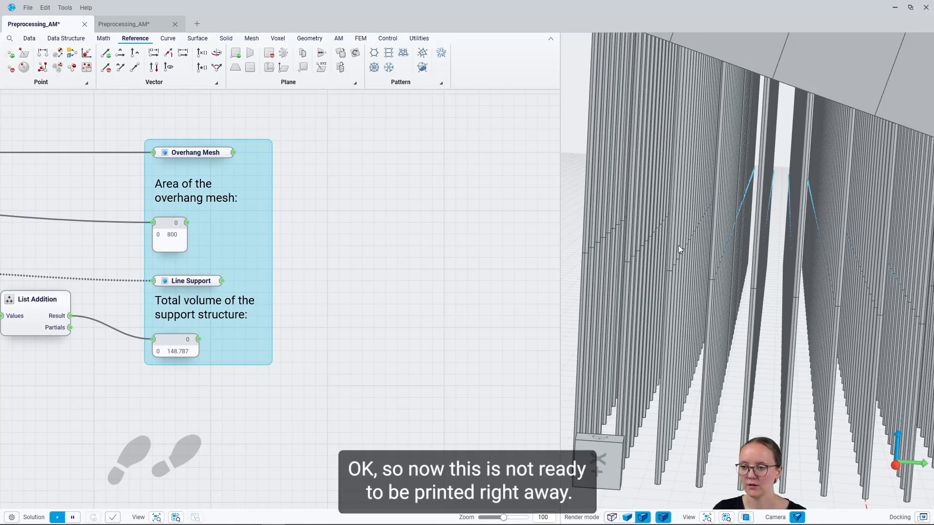
{"action": "scroll", "coordinate": [676, 251], "scroll_direction": "down", "scroll_amount": 5}
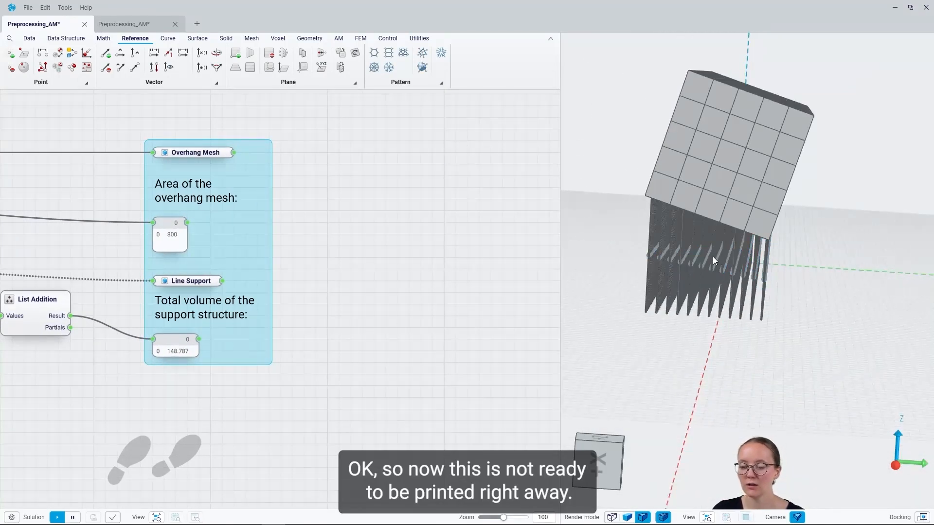
{"action": "scroll", "coordinate": [694, 232], "scroll_direction": "up", "scroll_amount": 6}
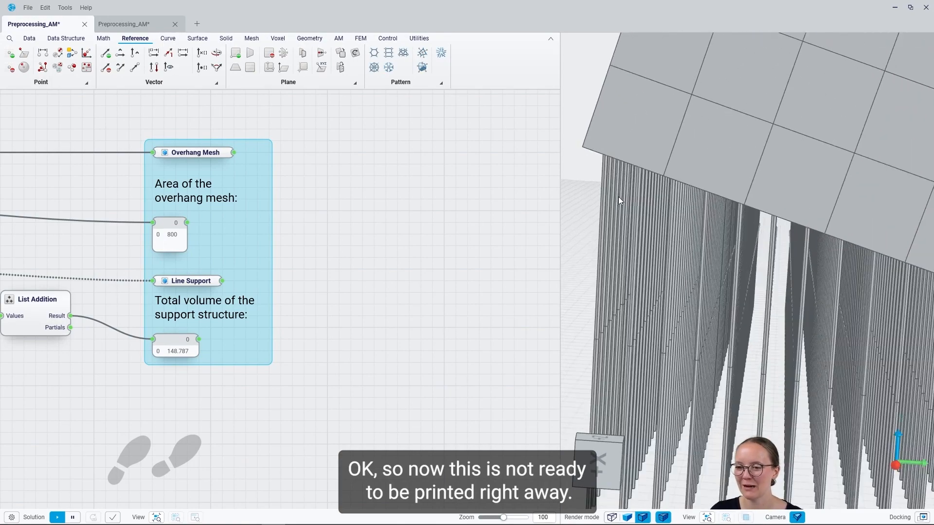
{"action": "scroll", "coordinate": [661, 151], "scroll_direction": "up", "scroll_amount": 8}
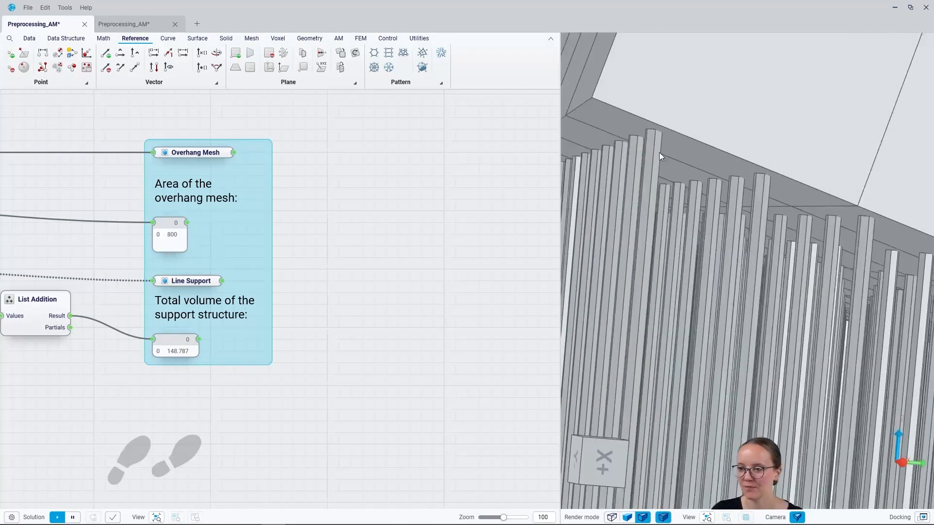
{"action": "scroll", "coordinate": [667, 156], "scroll_direction": "up", "scroll_amount": 8}
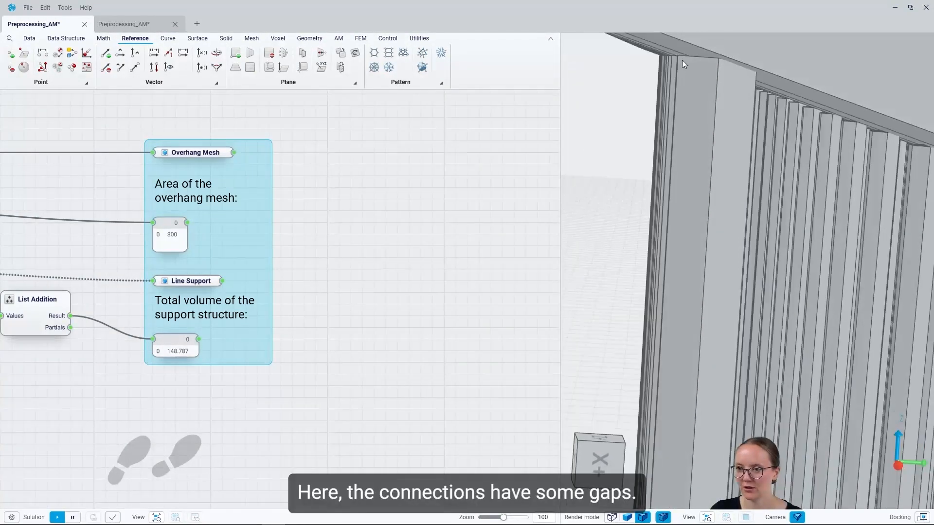
{"action": "scroll", "coordinate": [704, 101], "scroll_direction": "up", "scroll_amount": 6}
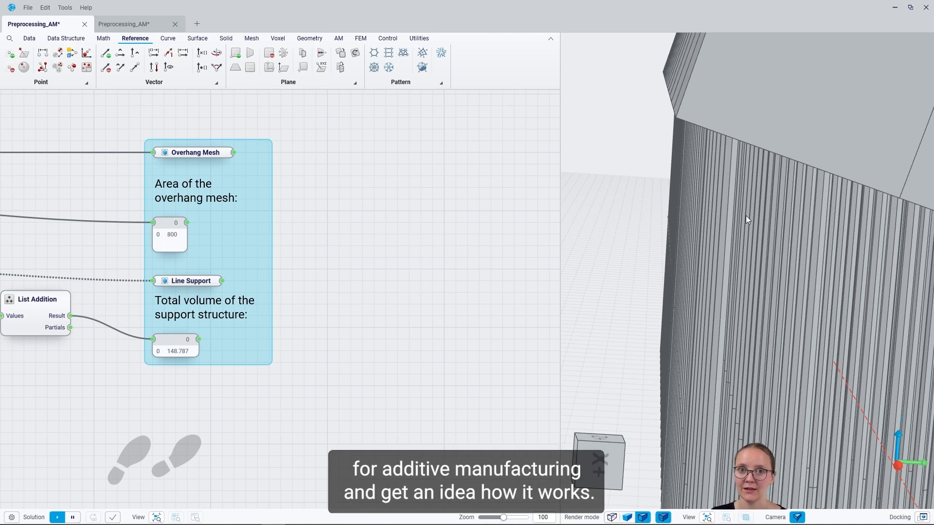
{"action": "scroll", "coordinate": [269, 367], "scroll_direction": "down", "scroll_amount": 6}
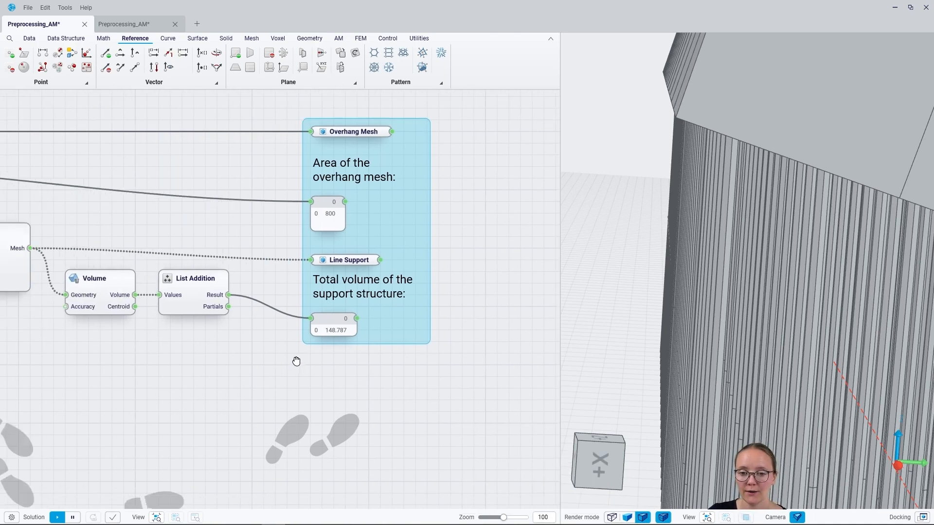
{"action": "middle_click_drag", "start_coordinate": [220, 333], "coordinate": [380, 325]}
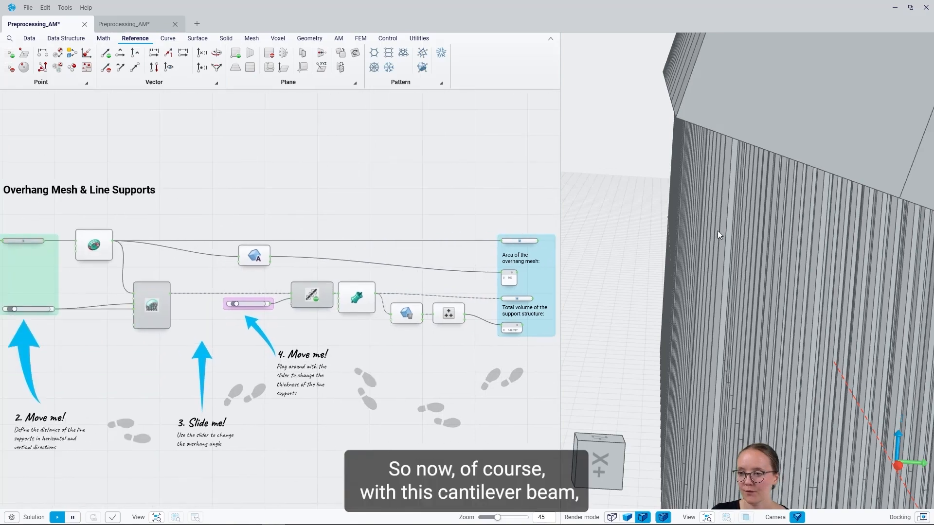
{"action": "scroll", "coordinate": [690, 233], "scroll_direction": "down", "scroll_amount": 10}
{"action": "middle_click_drag", "start_coordinate": [767, 202], "coordinate": [764, 195]}
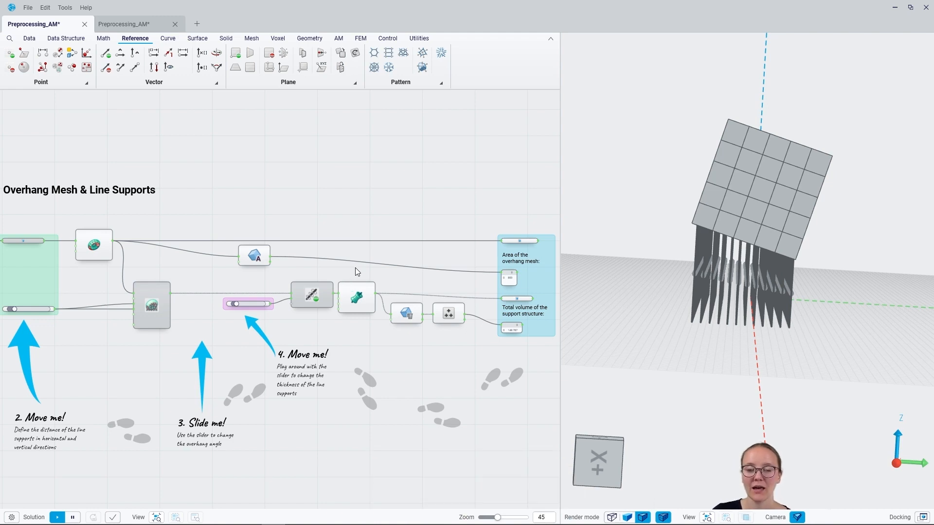
Set the Degrees slider that drives the beam's rotation to 116.
{"action": "right_click_drag", "start_coordinate": [145, 342], "coordinate": [363, 324]}
{"action": "scroll", "coordinate": [63, 285], "scroll_direction": "up", "scroll_amount": 5}
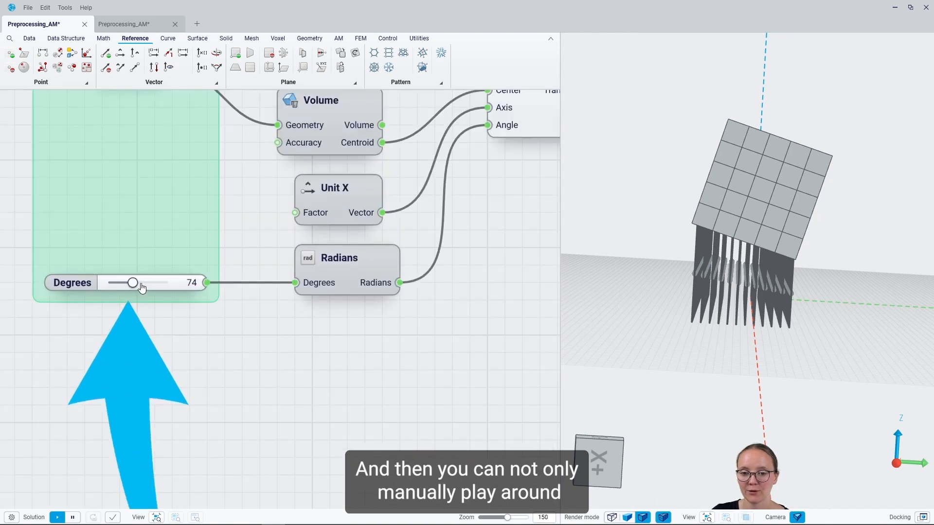
{"action": "left_click_drag", "start_coordinate": [132, 284], "coordinate": [146, 284]}
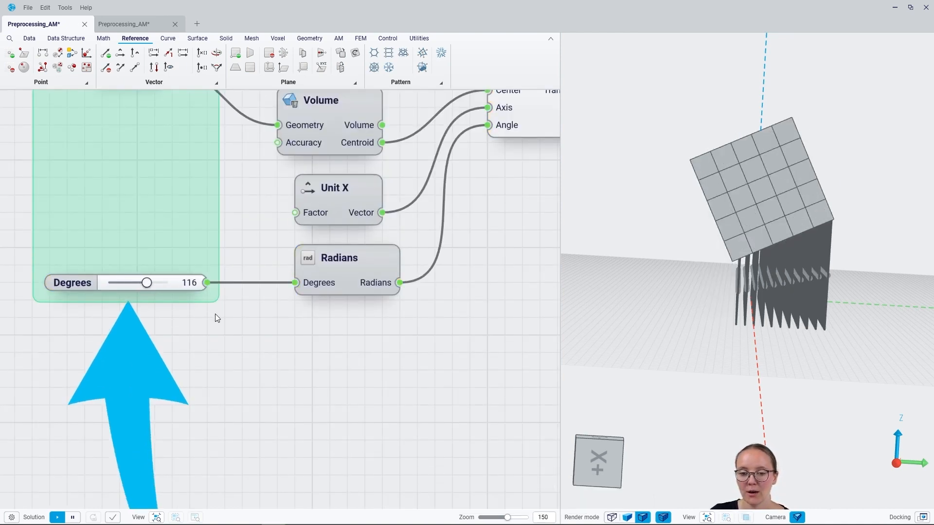
{"action": "right_click_drag", "start_coordinate": [215, 316], "coordinate": [210, 343]}
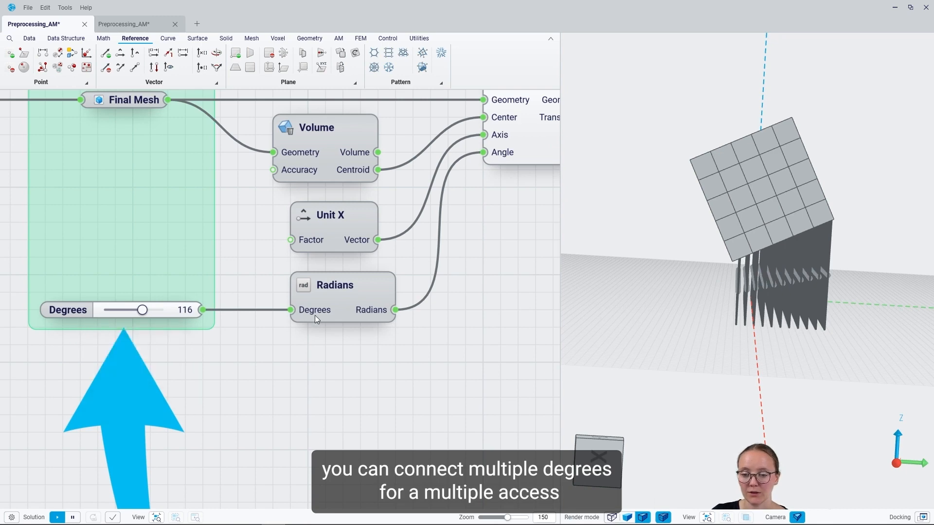